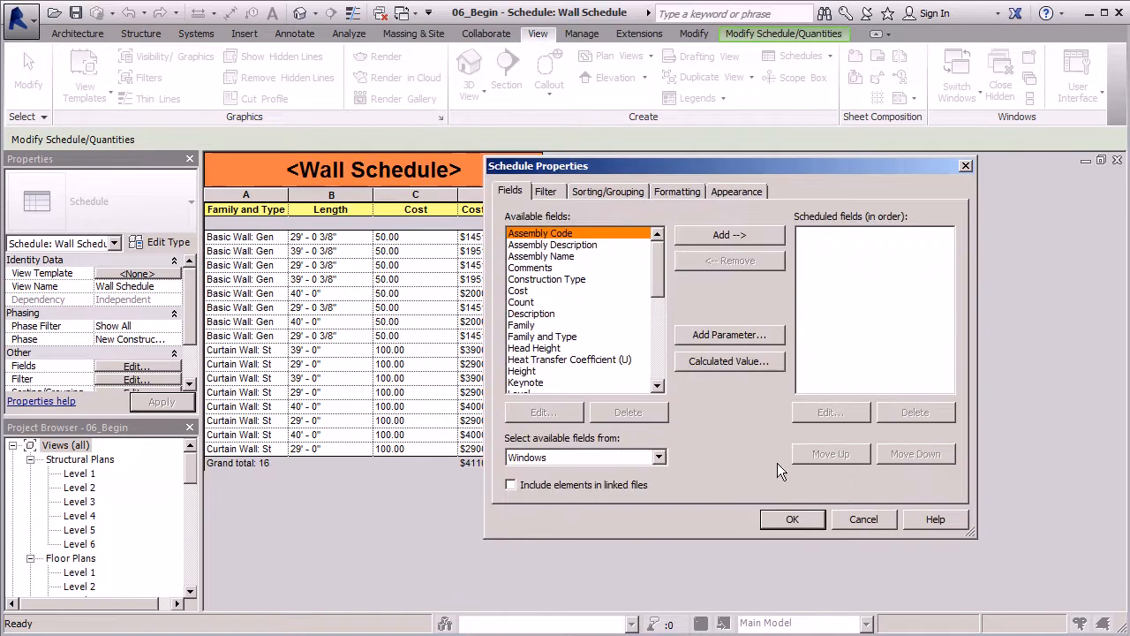
Add the Family and Type and Cost fields, in that order, to the window schedule and create it
drag(656, 263, 653, 276)
click(566, 305)
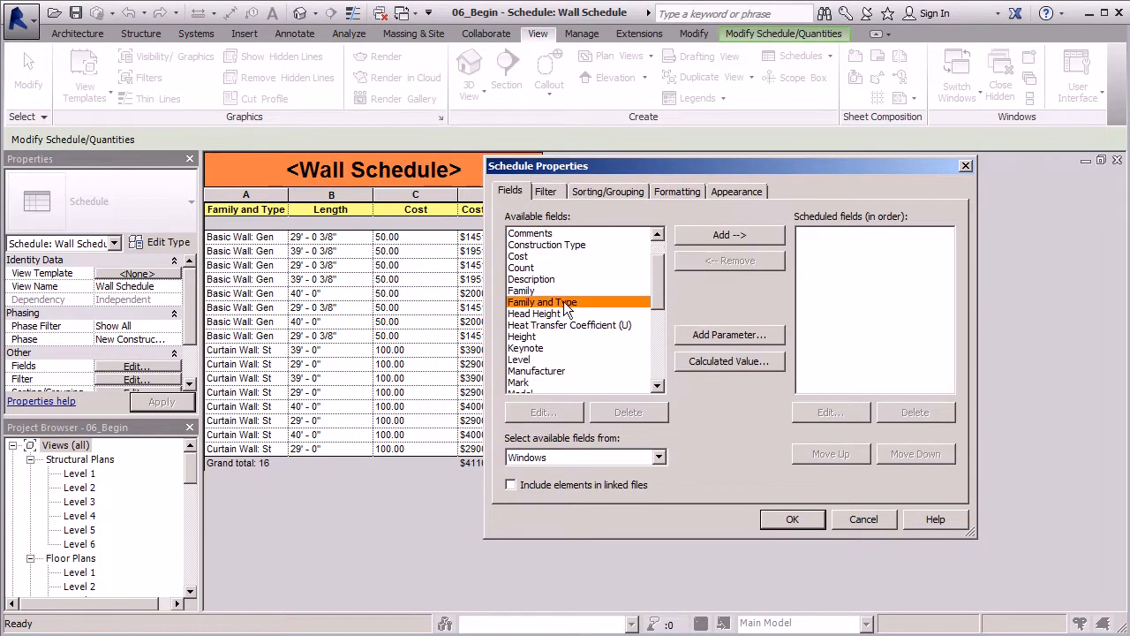
click(744, 233)
drag(659, 286, 662, 256)
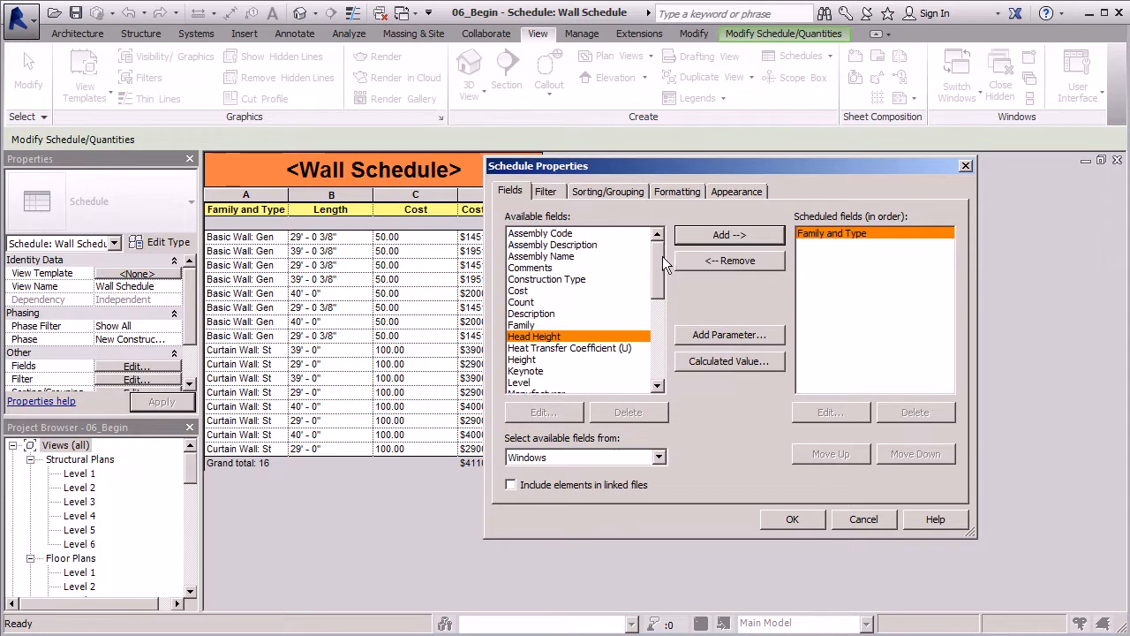
click(521, 291)
click(724, 236)
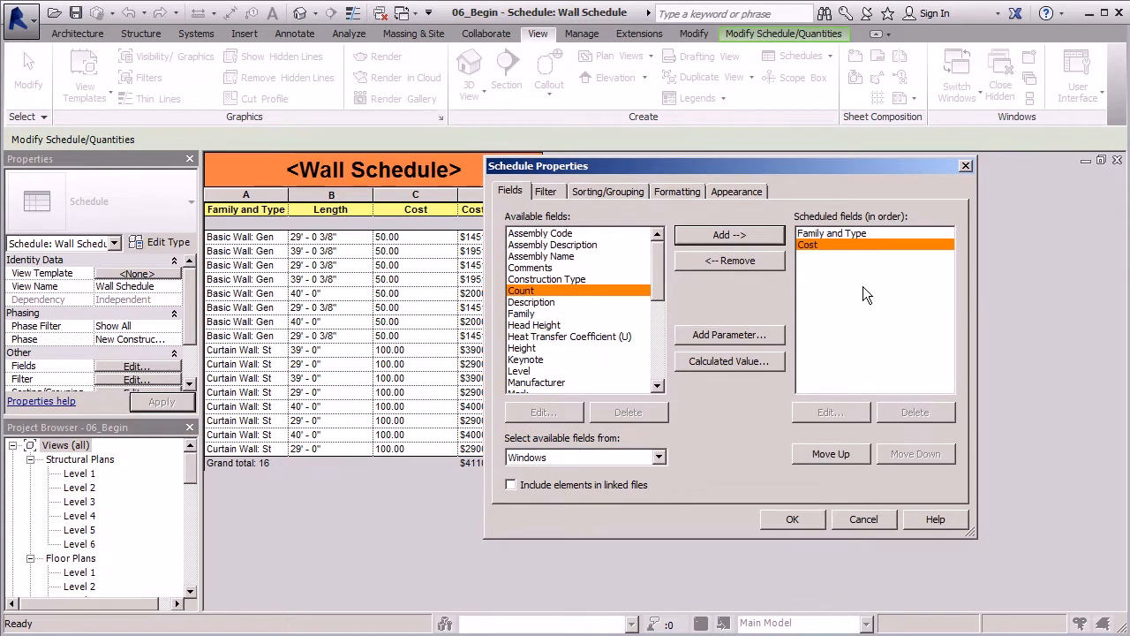
click(803, 526)
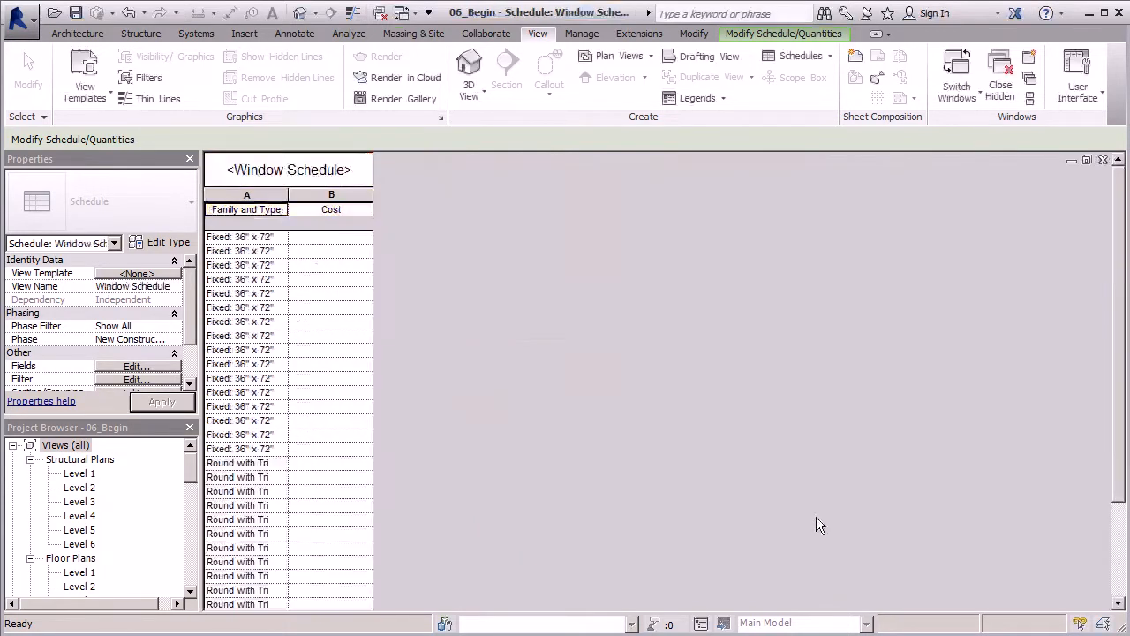
Set the cost of the Fixed: 36" x 72" windows to 300, applying it to all elements of that type
scroll(314, 205, down, 2)
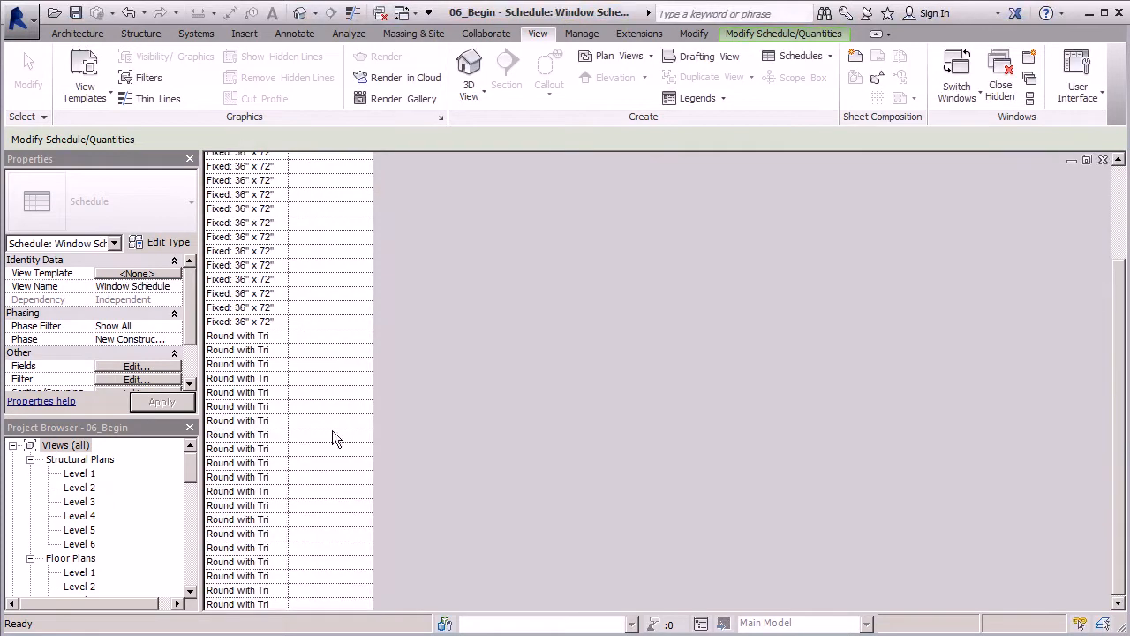
scroll(327, 495, up, 2)
click(340, 237)
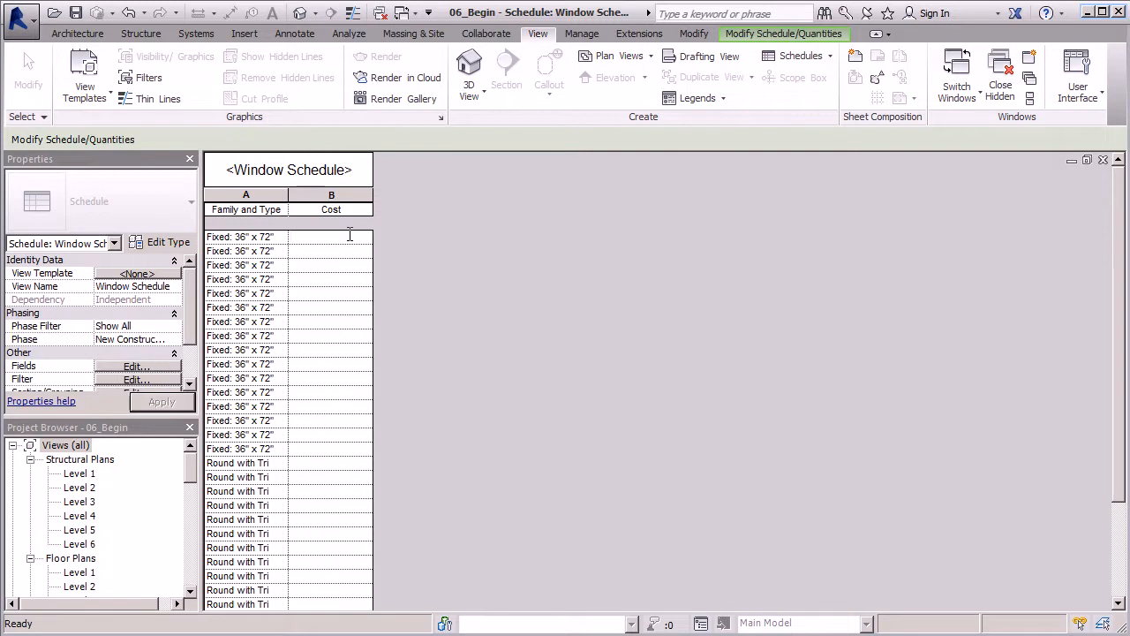
text(300)
scroll(1111, 291, down, 3)
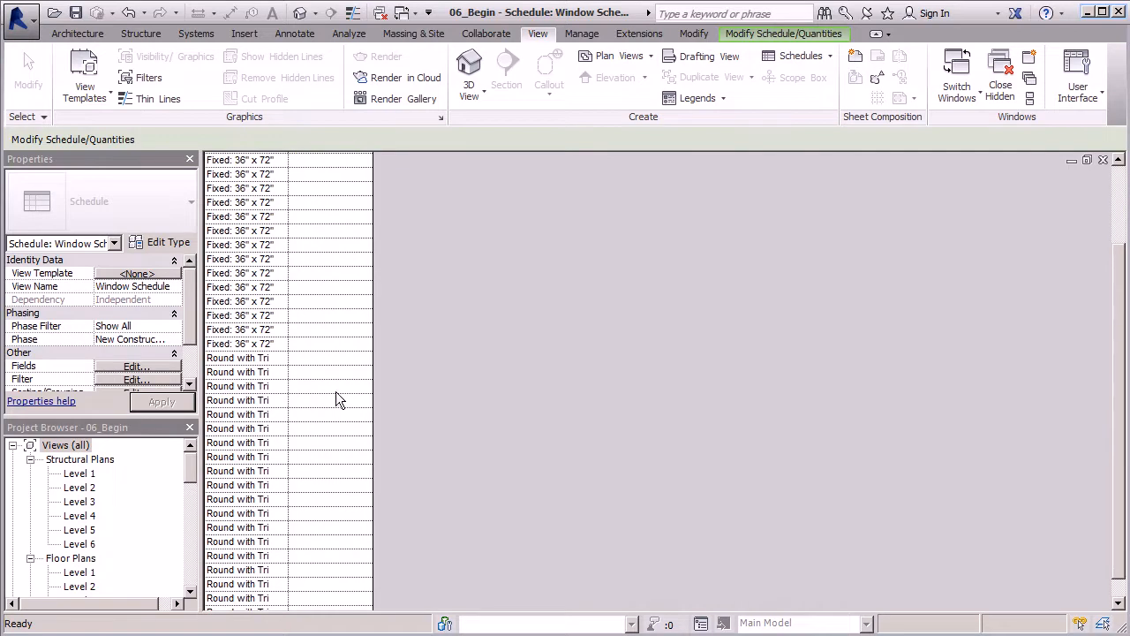
click(322, 362)
click(612, 417)
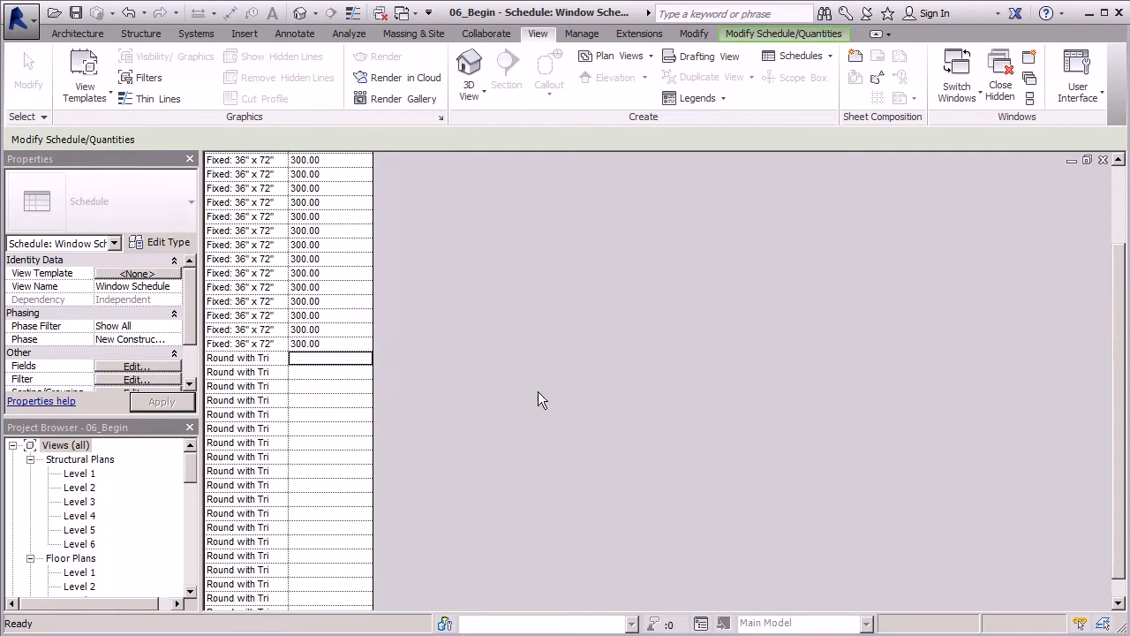
Set the cost of the Round with Trim: 24" Diameter windows to 350, applying it to all elements of that type
text(350)
key(Return)
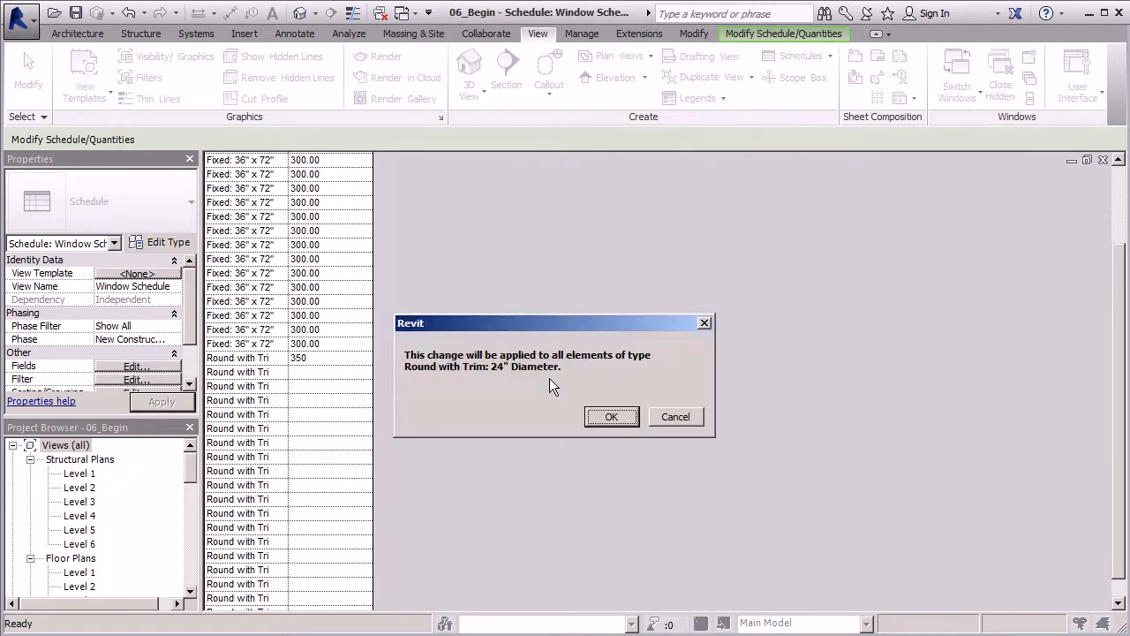
click(616, 417)
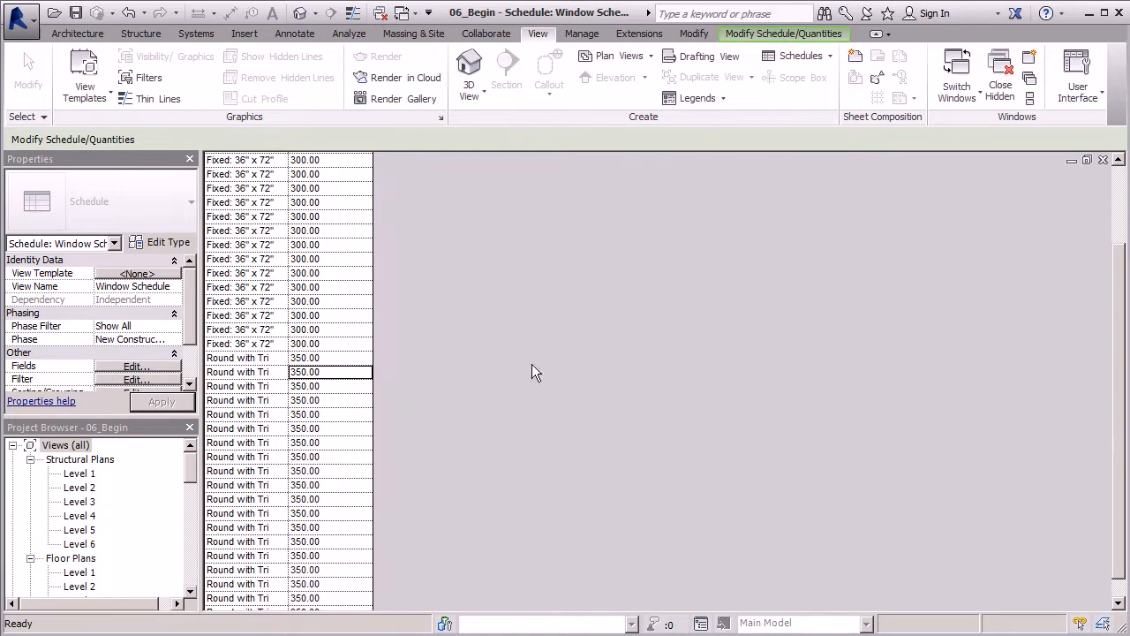
Turn on grand totals showing title, count, and totals in the window schedule's sorting and grouping settings
scroll(335, 219, up, 3)
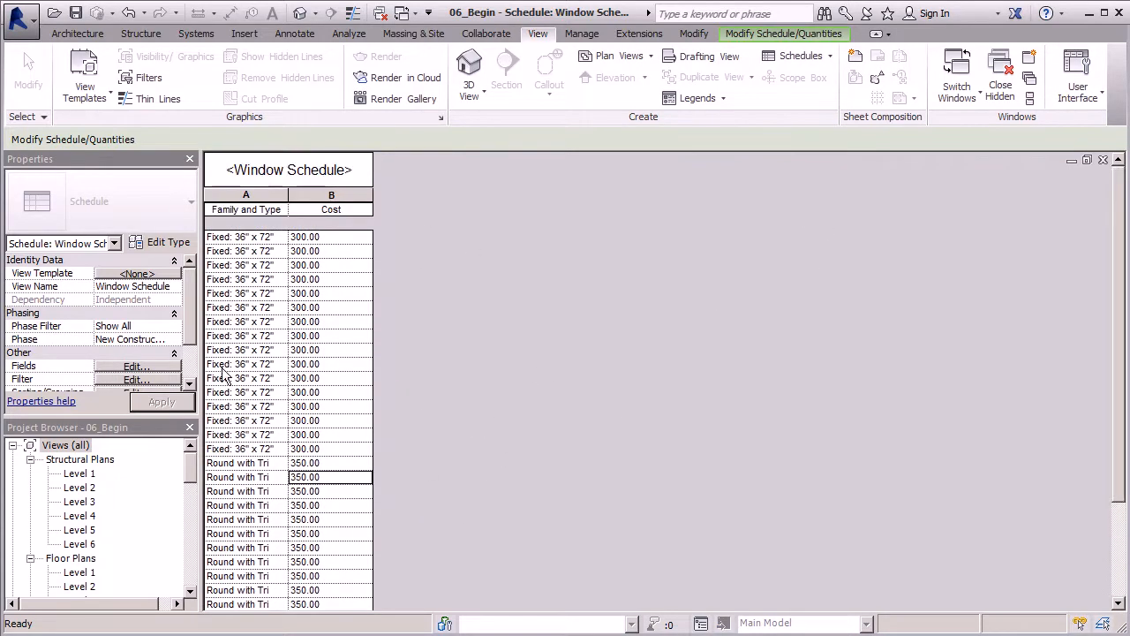
scroll(288, 394, down, 5)
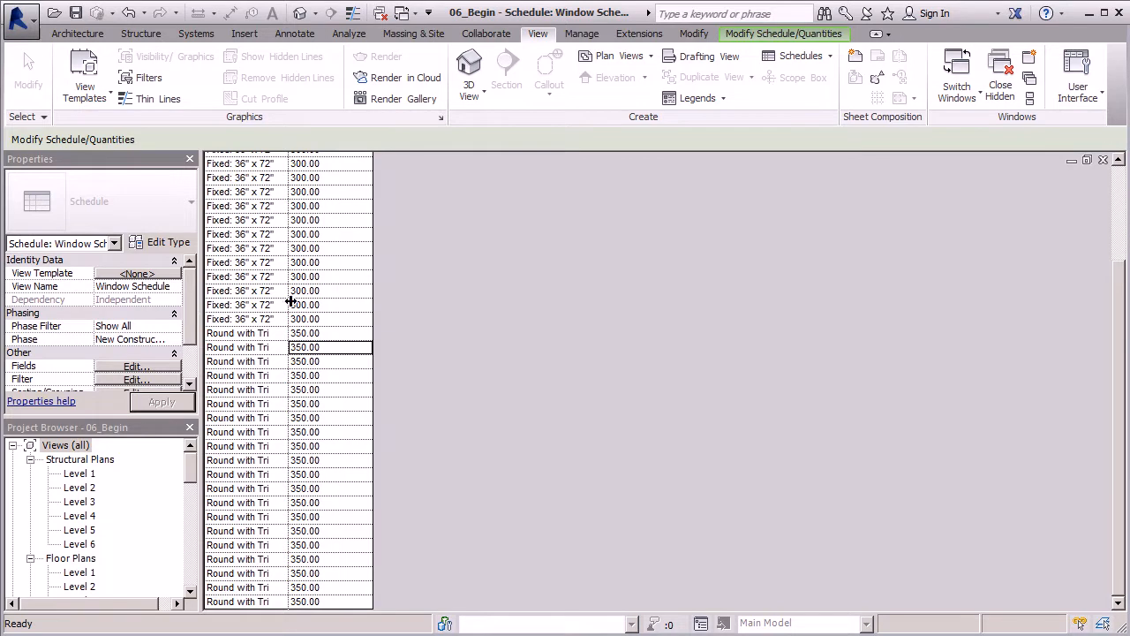
drag(193, 323, 191, 343)
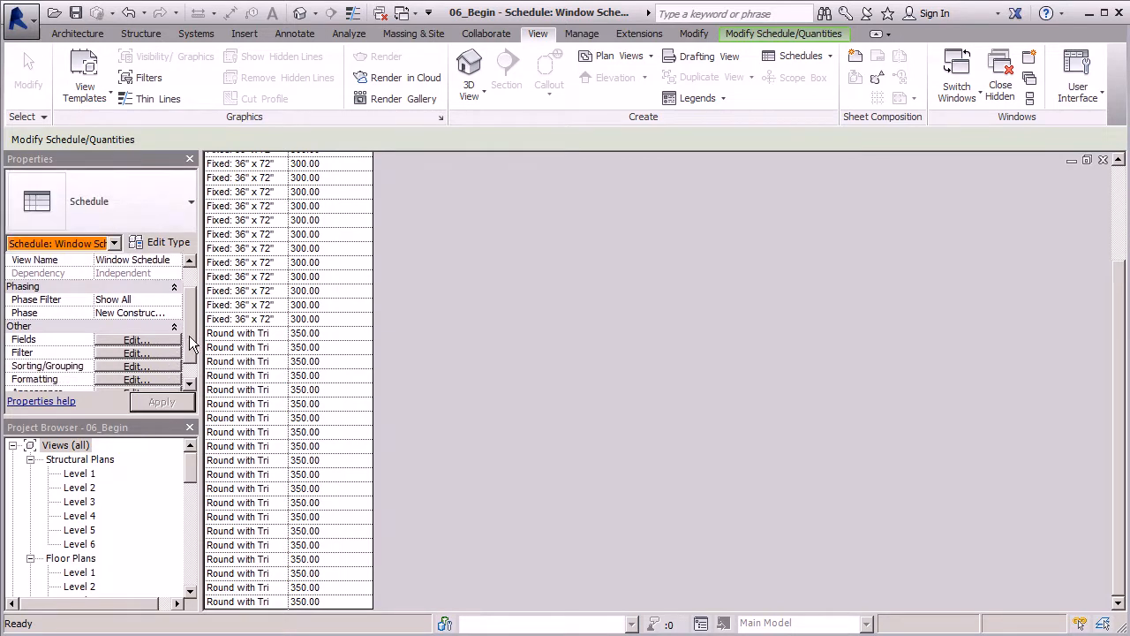
click(151, 367)
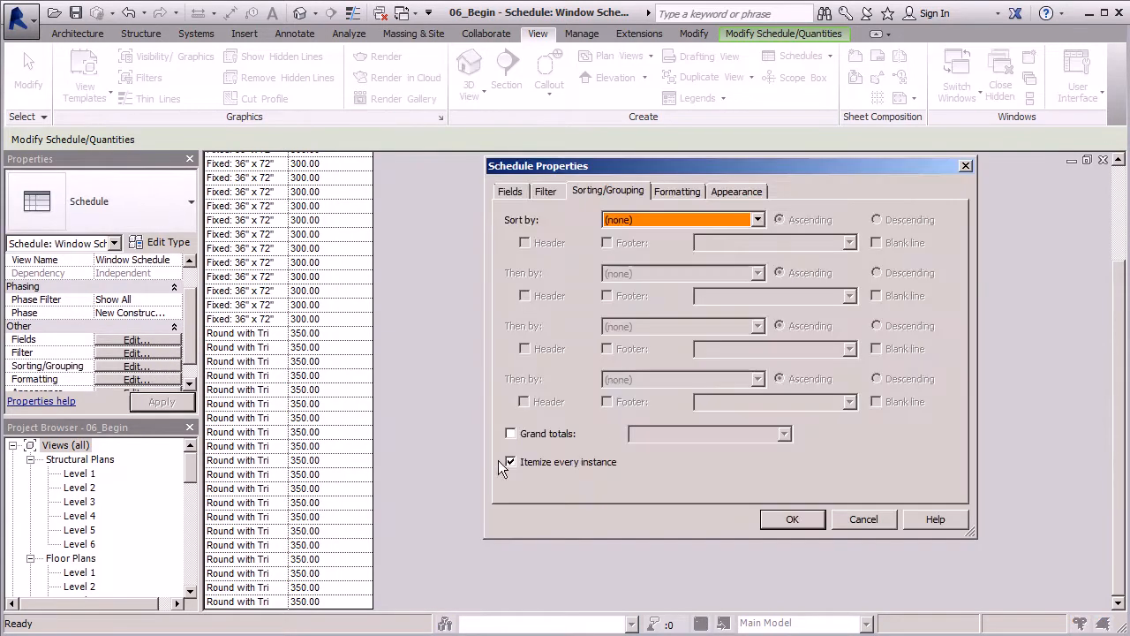
click(509, 434)
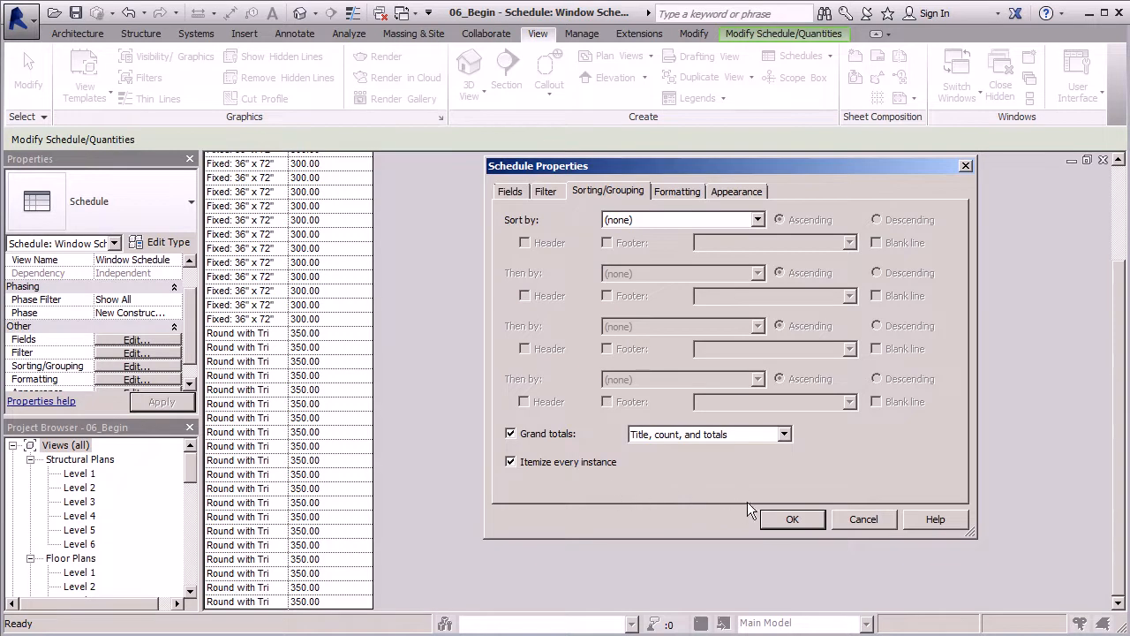
click(791, 518)
Enable total calculation for the Cost field in the window schedule's formatting settings
scroll(361, 374, down, 1)
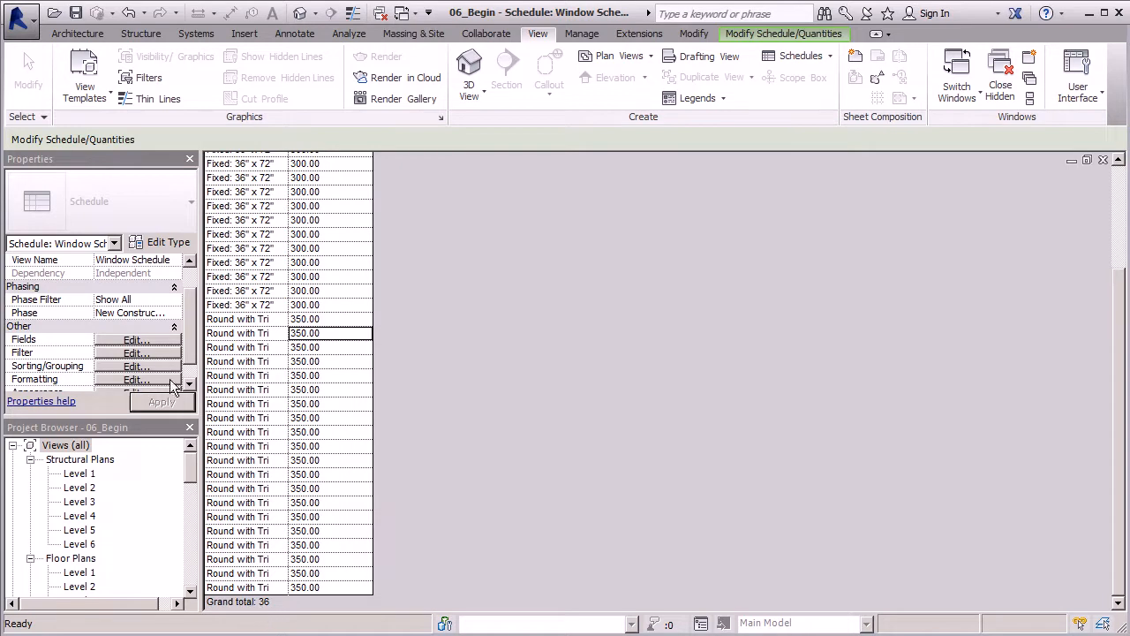
click(159, 382)
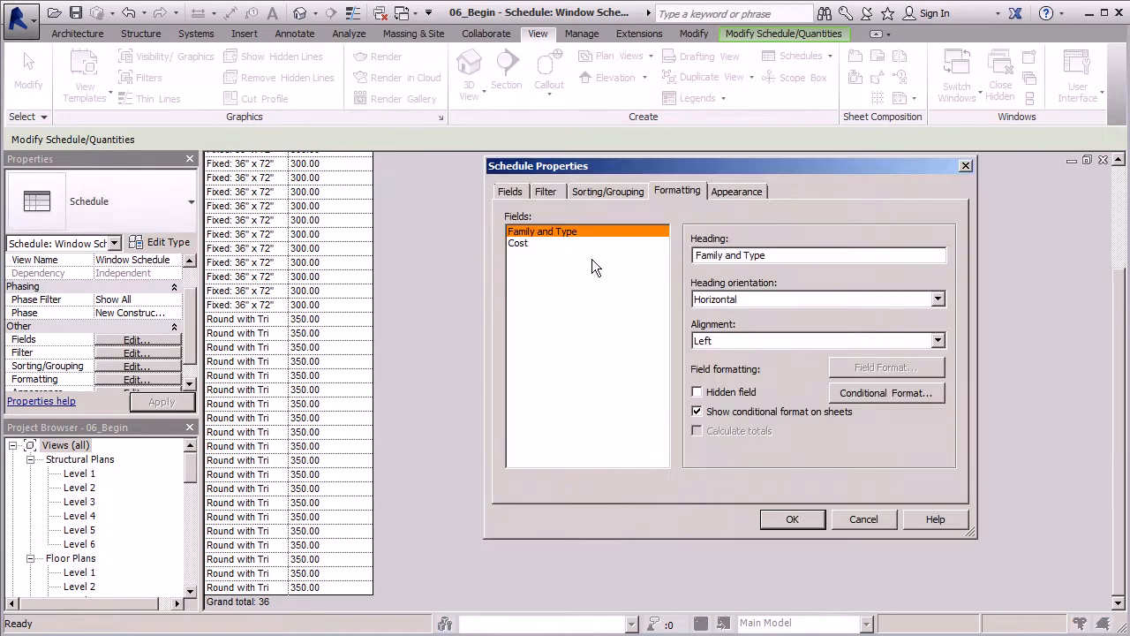
click(524, 243)
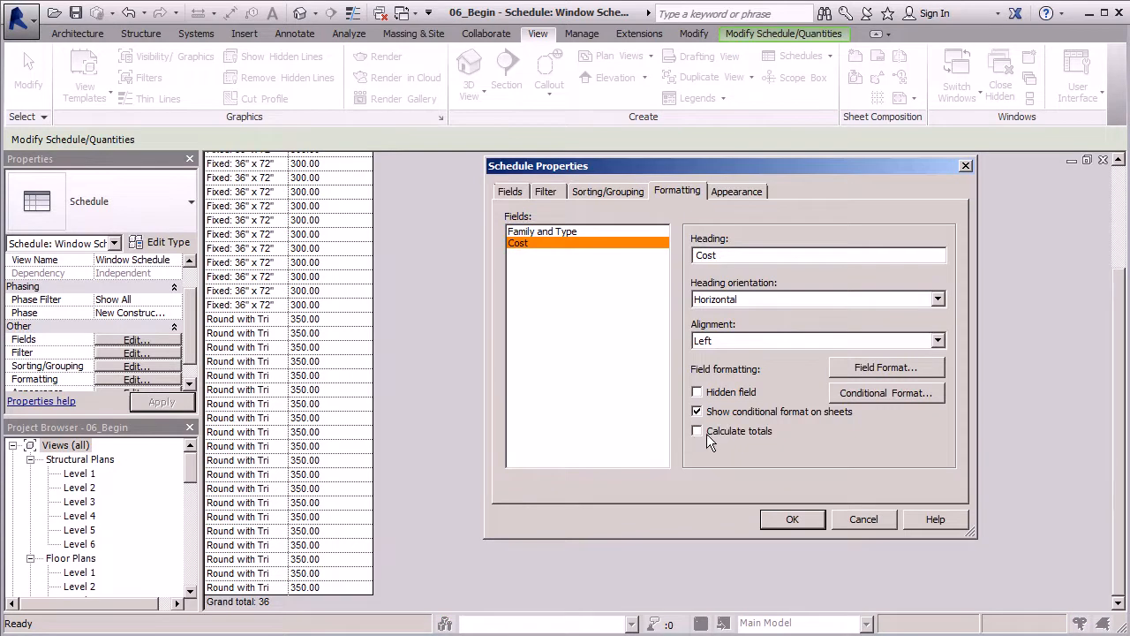
click(793, 520)
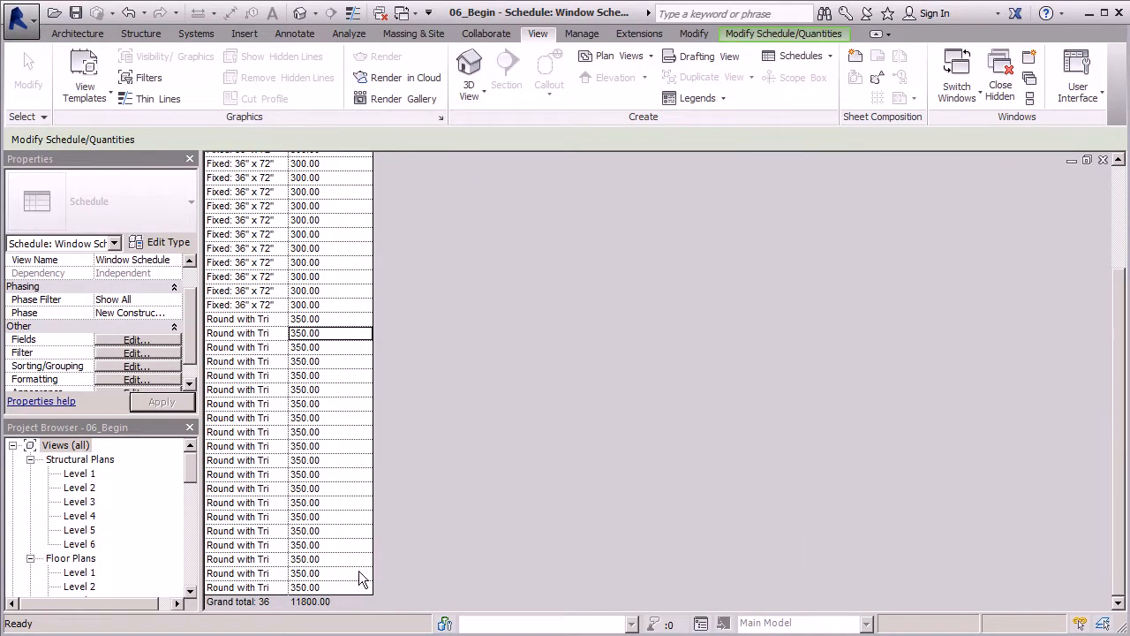
Widen the Family and Type column so that the full window type names fit
scroll(336, 495, up, 3)
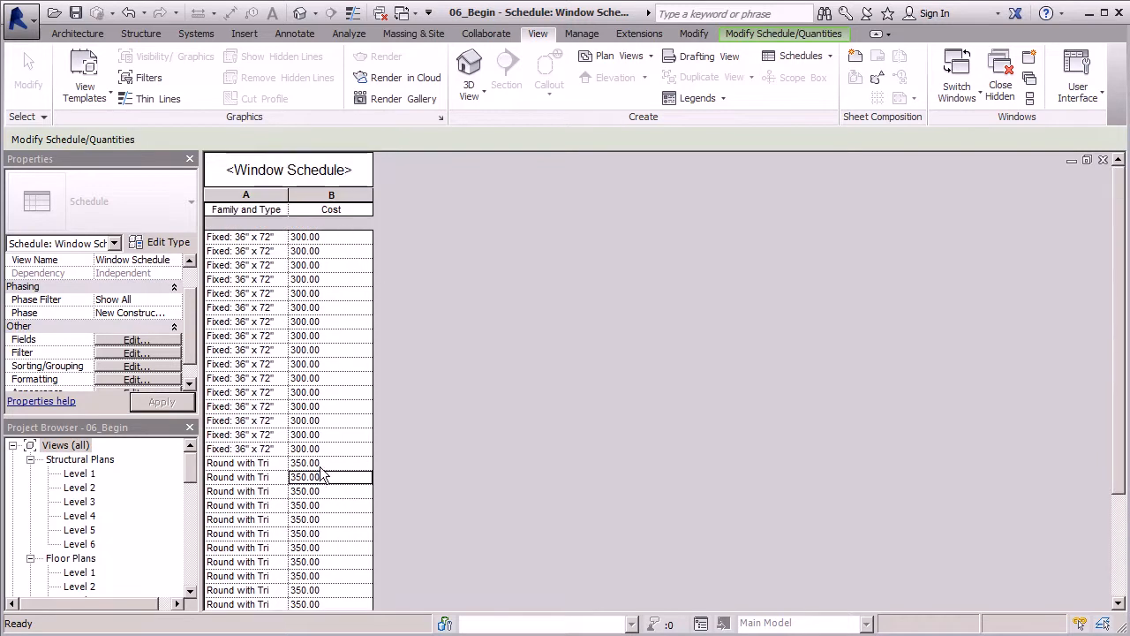
scroll(334, 318, down, 2)
scroll(318, 568, up, 2)
drag(288, 193, 364, 198)
scroll(391, 397, down, 3)
scroll(399, 459, up, 3)
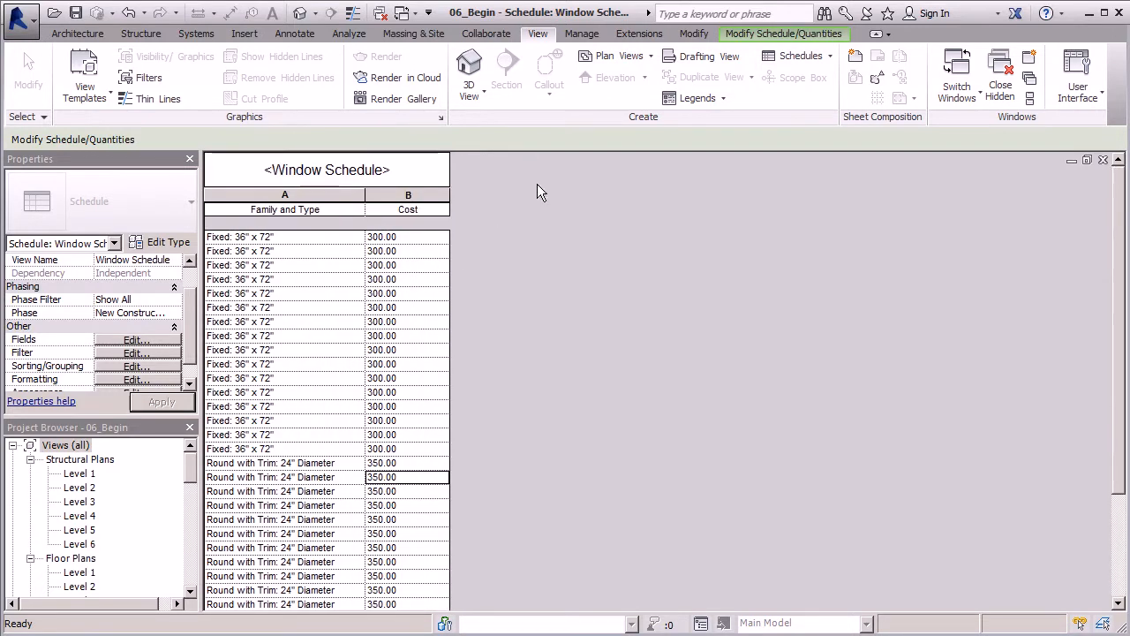
Shade the Window Schedule title cell orange, RGB 255-128-064
click(751, 35)
click(319, 176)
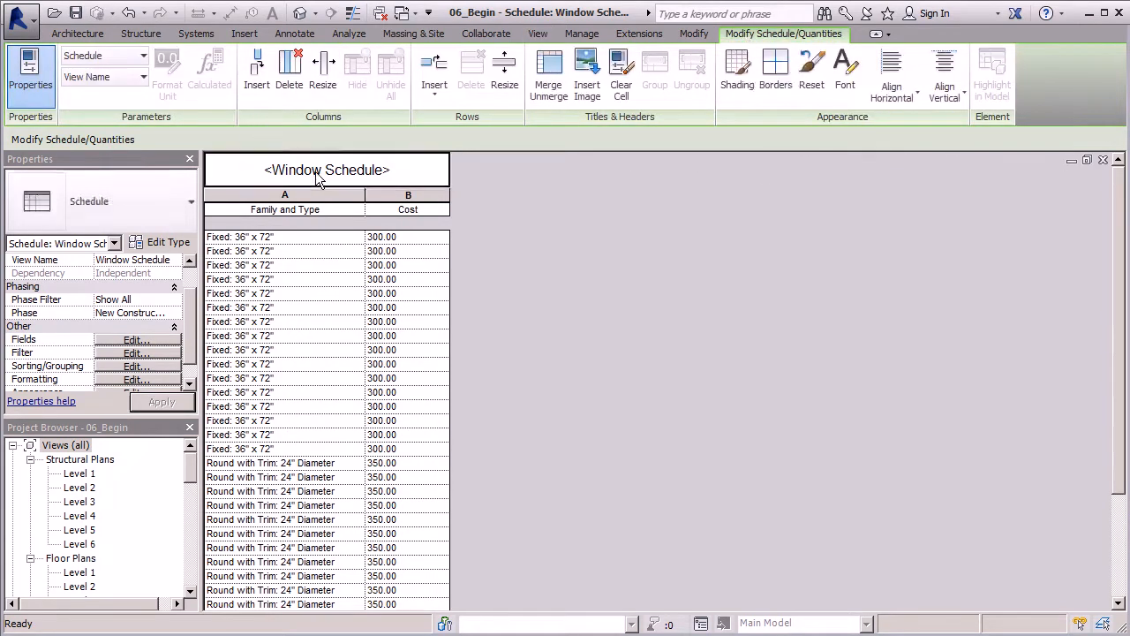
click(737, 75)
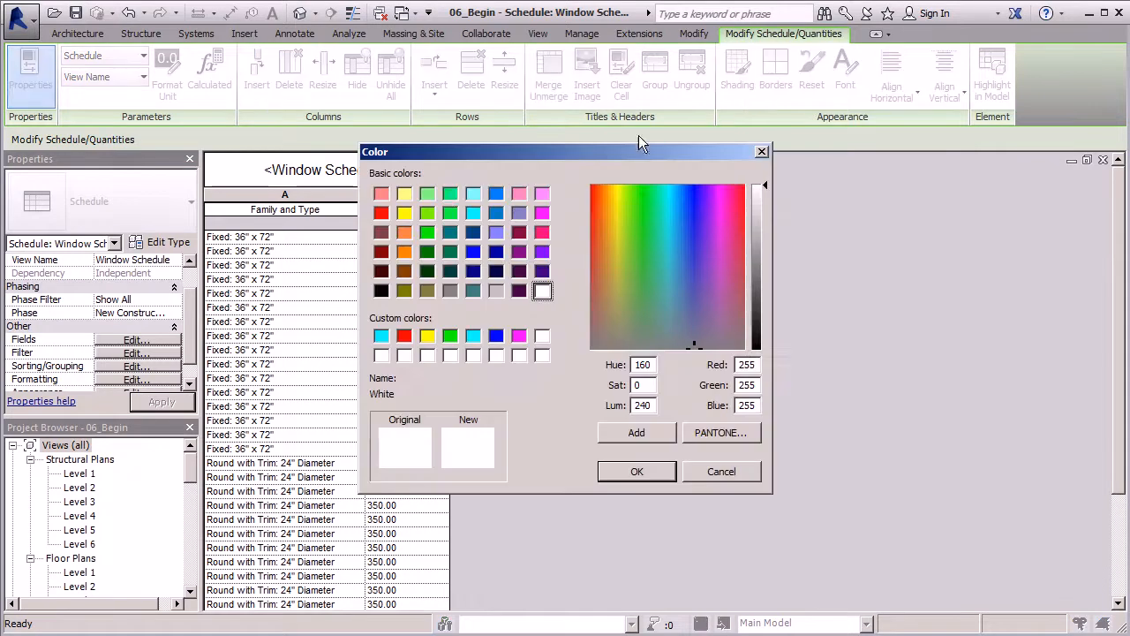
click(404, 231)
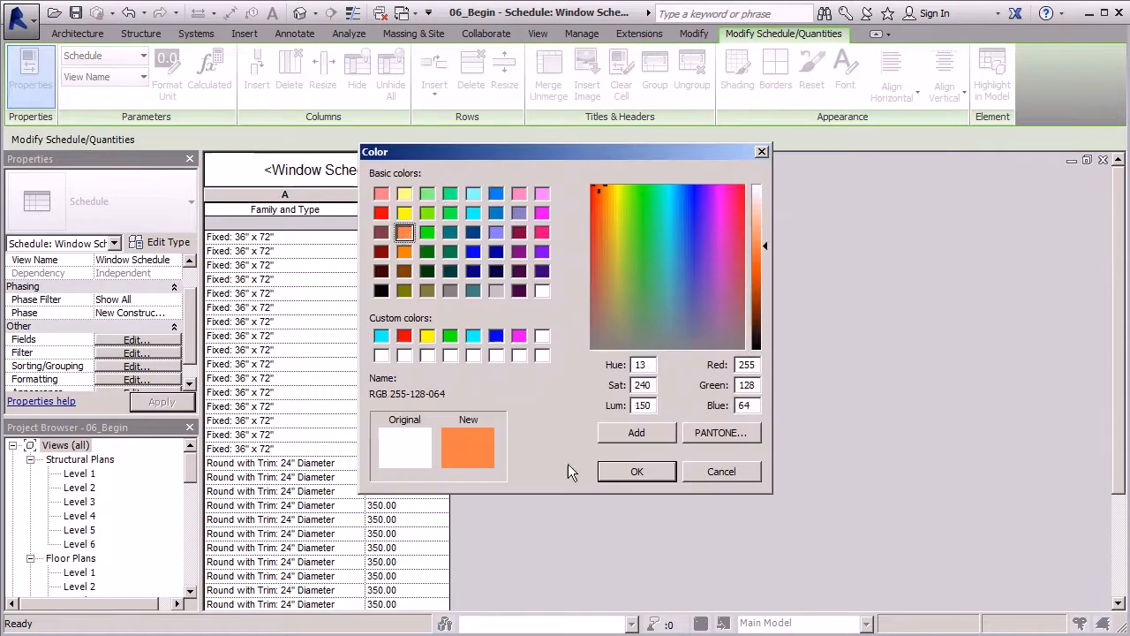
click(636, 472)
Enlarge the Window Schedule title's font and make it bold
click(845, 79)
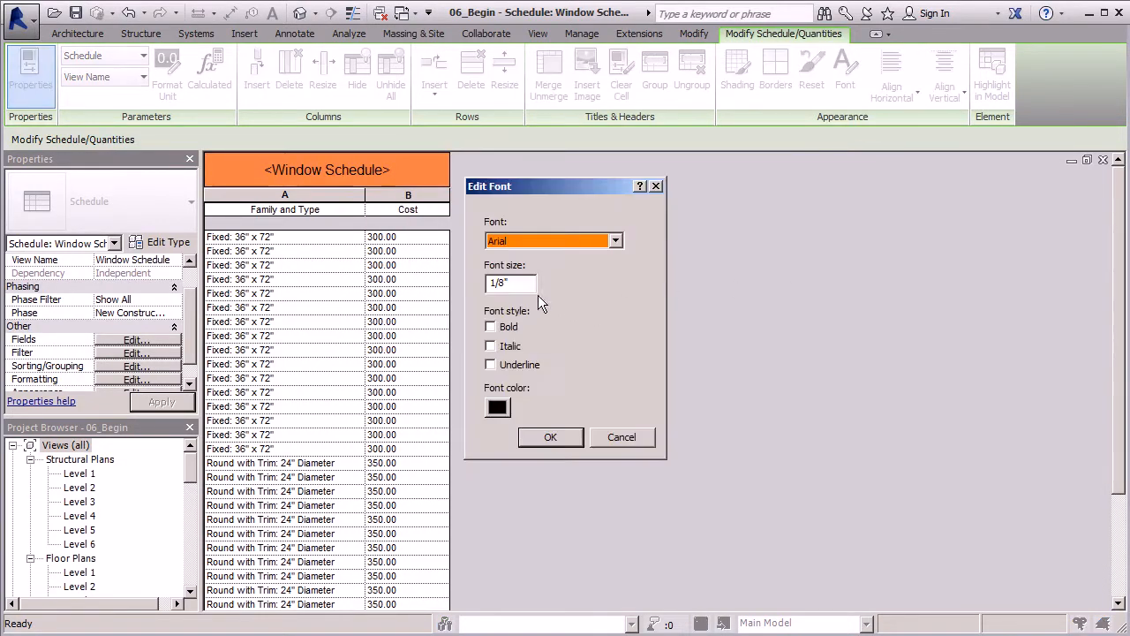
click(501, 282)
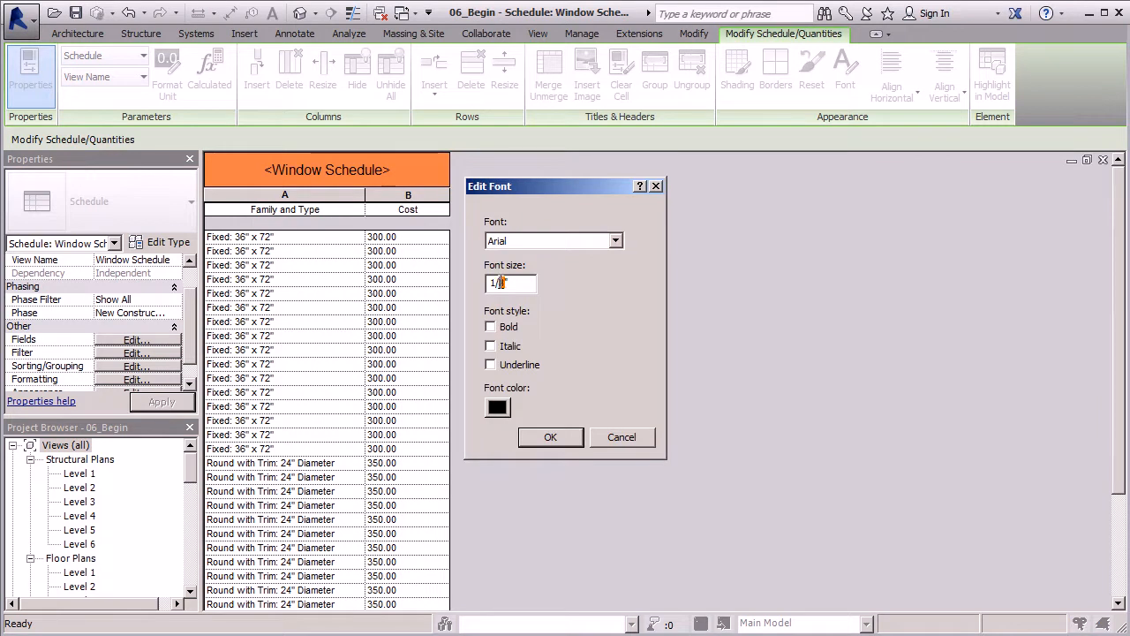
click(491, 327)
click(560, 440)
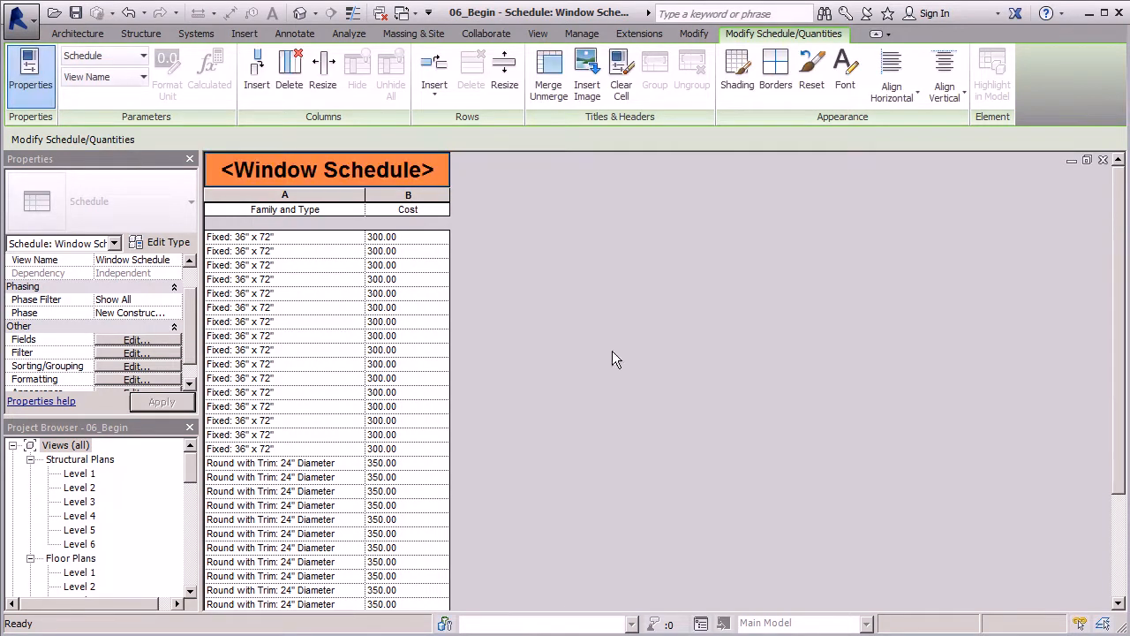
Shade the Family and Type and Cost column headings light yellow
drag(442, 212, 346, 208)
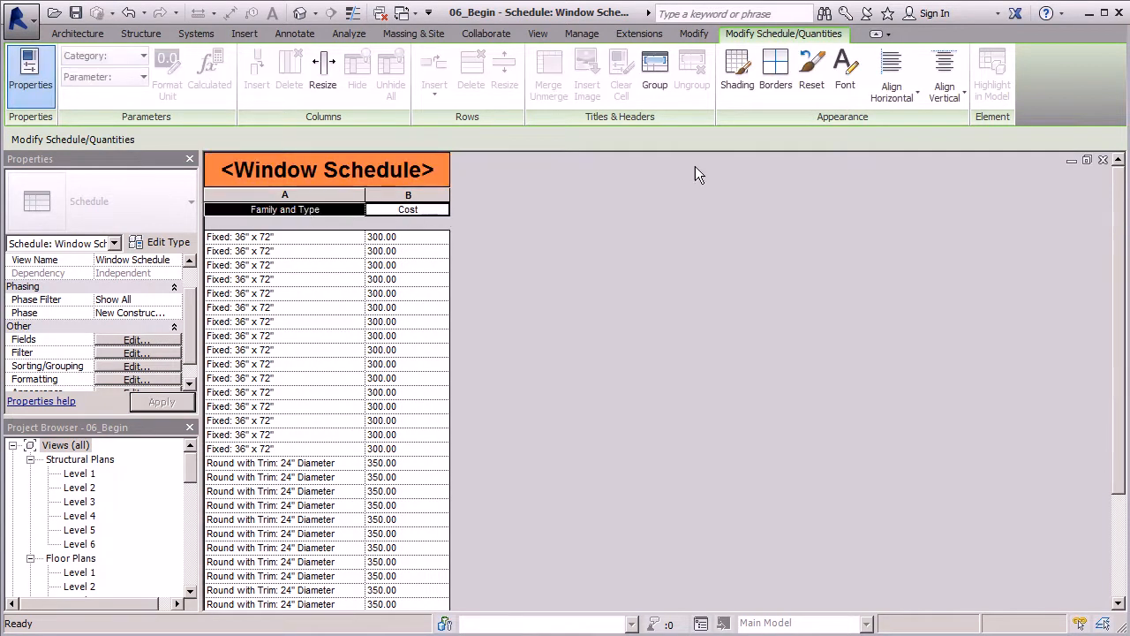
click(748, 99)
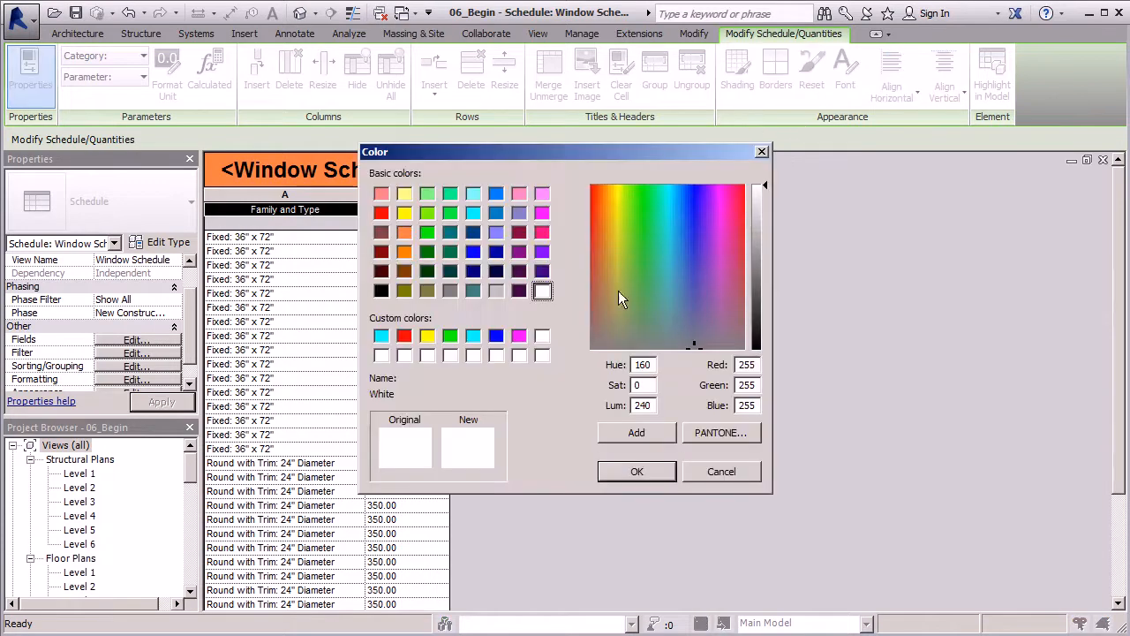
click(404, 194)
click(636, 472)
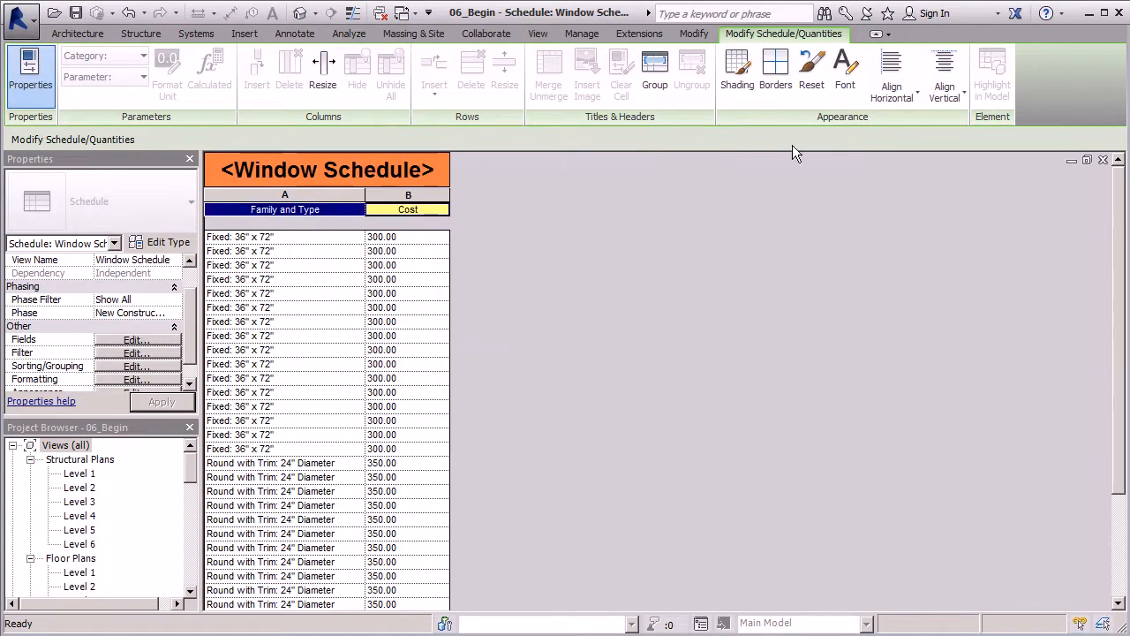
Make the text of the Family and Type and Cost column headings bold
click(843, 85)
click(497, 331)
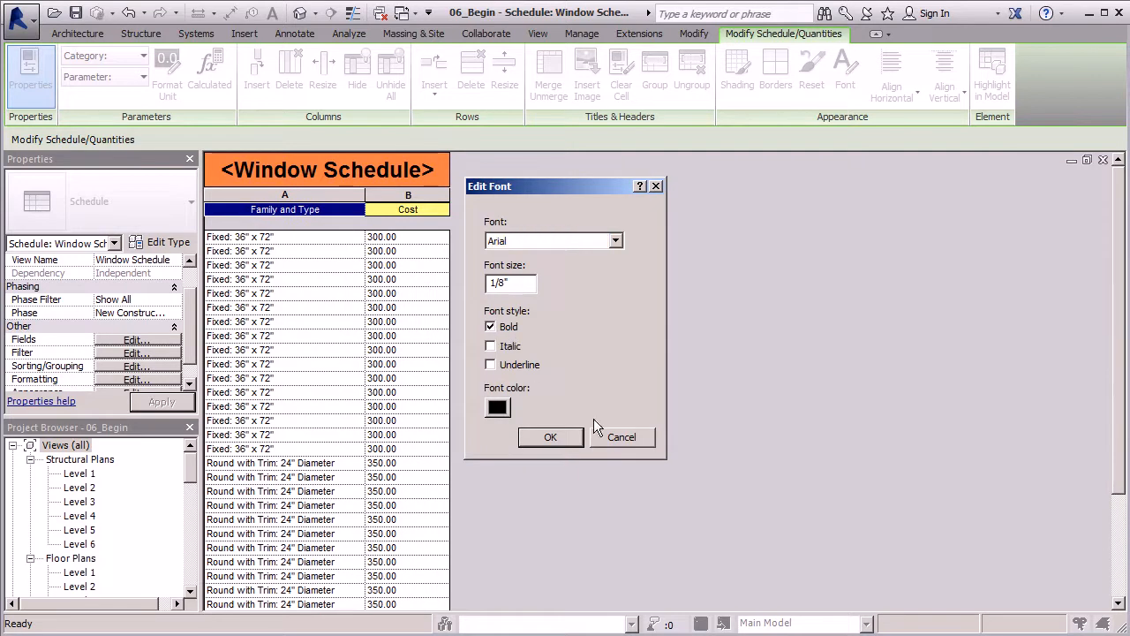
click(566, 436)
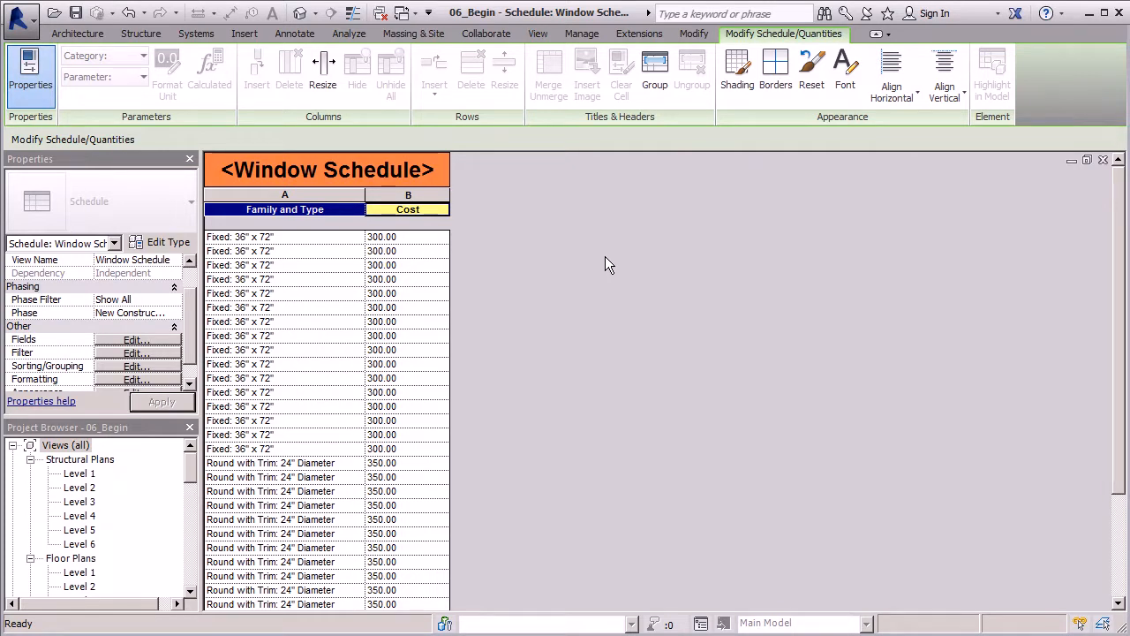
Create a new schedule of building components for the Doors category
click(545, 33)
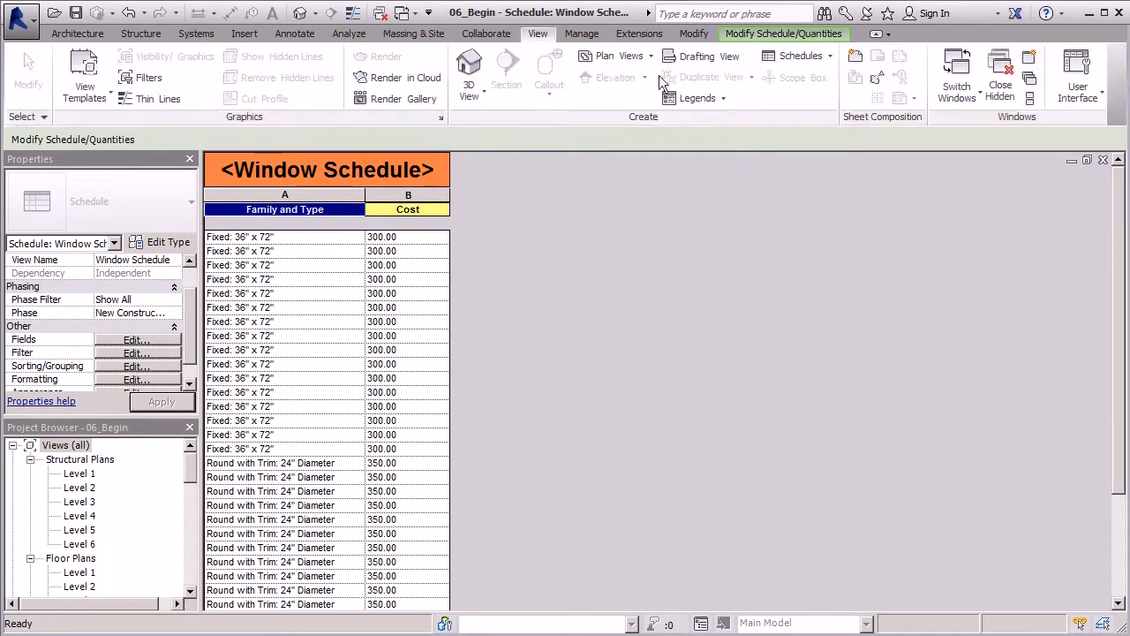
click(820, 56)
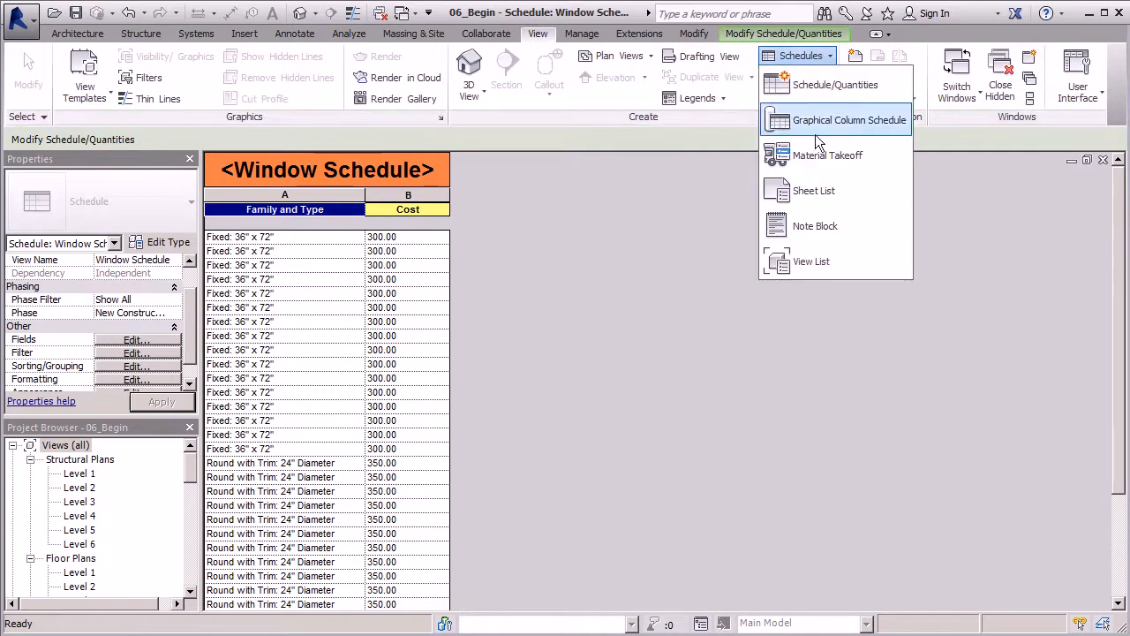
click(816, 87)
scroll(752, 327, down, 3)
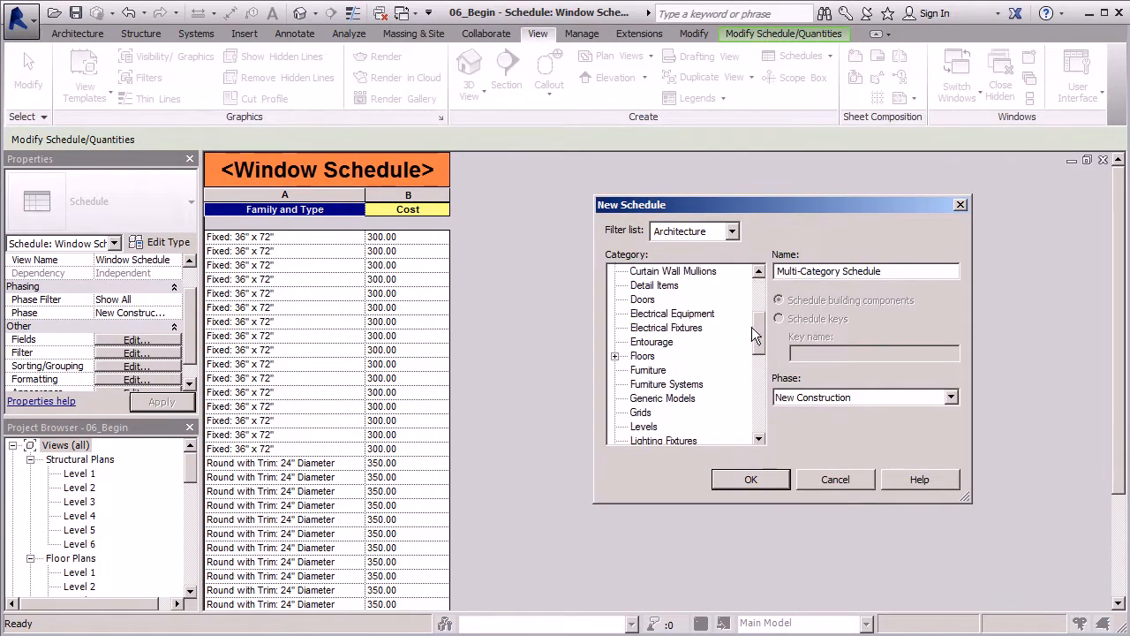
click(643, 300)
click(742, 479)
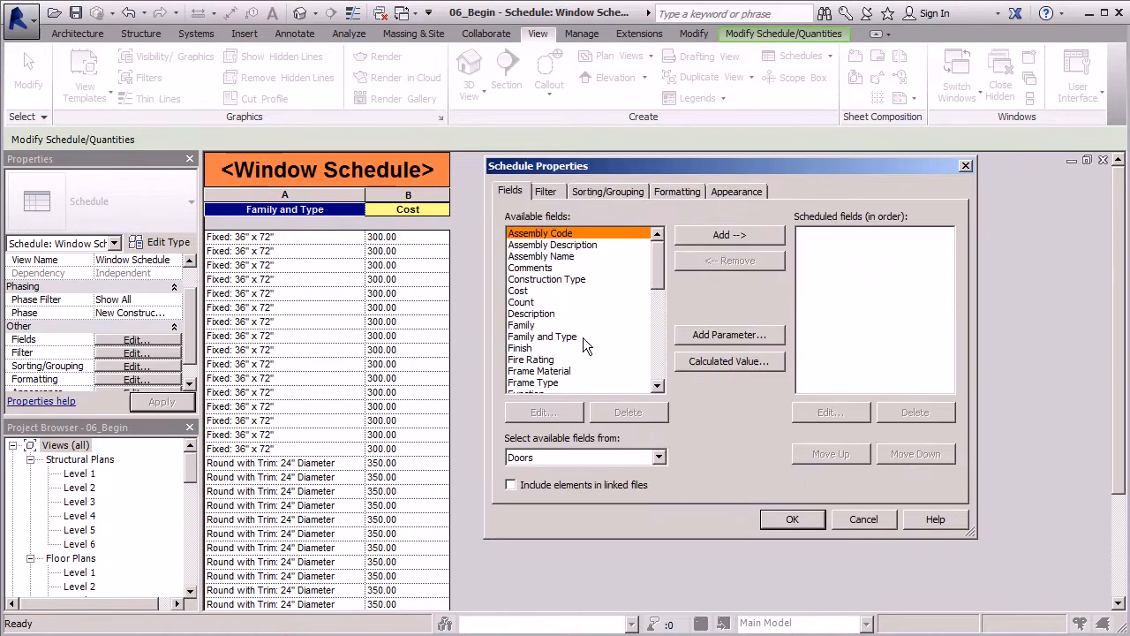
Include only the Family and Type and Cost fields in the door schedule and generate it
drag(586, 336, 611, 325)
click(708, 236)
click(604, 293)
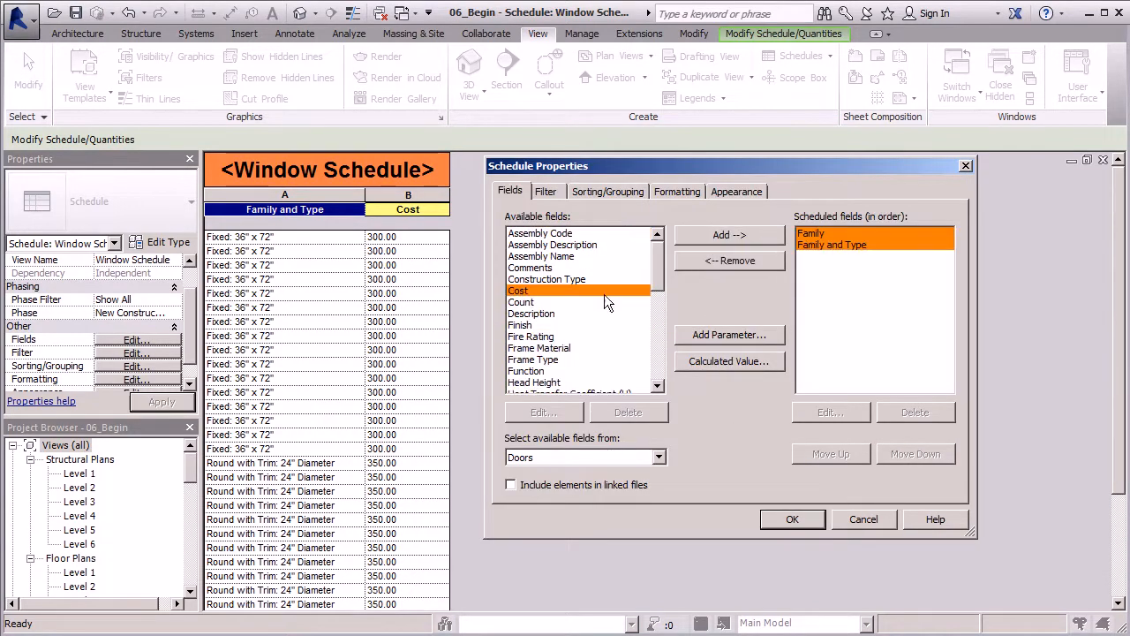
click(826, 246)
click(828, 234)
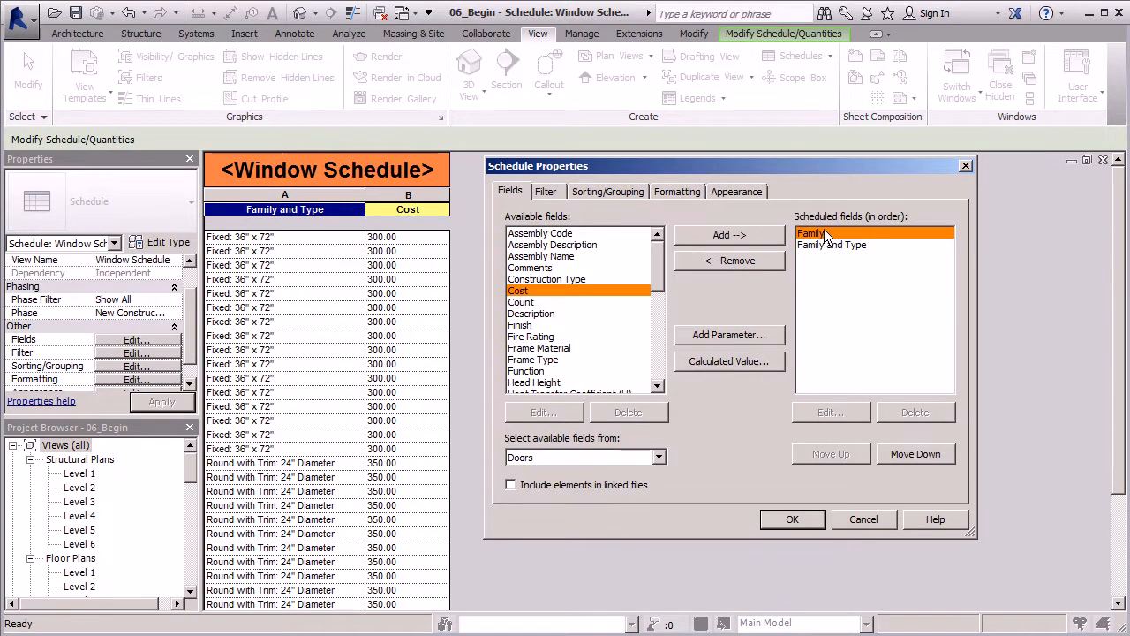
click(763, 261)
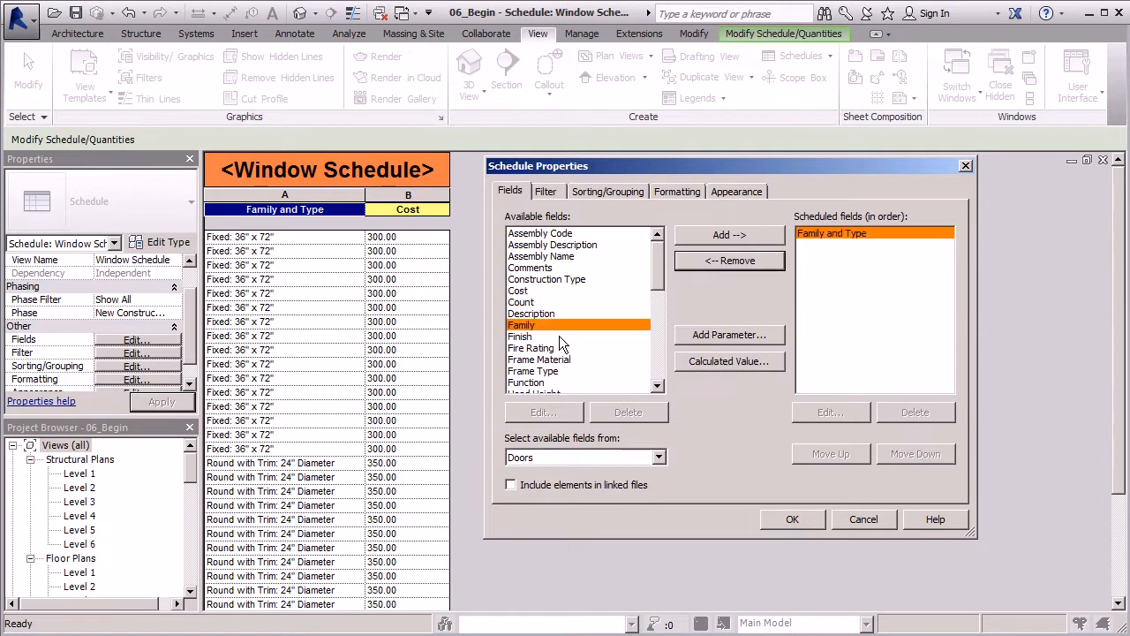
click(521, 292)
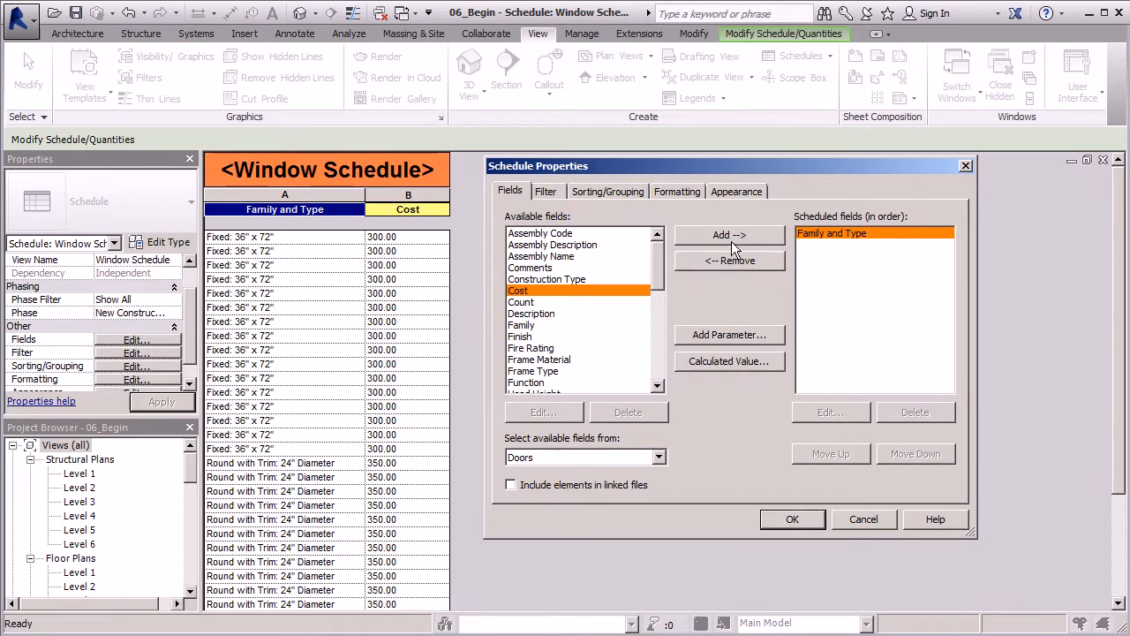
click(729, 237)
click(794, 518)
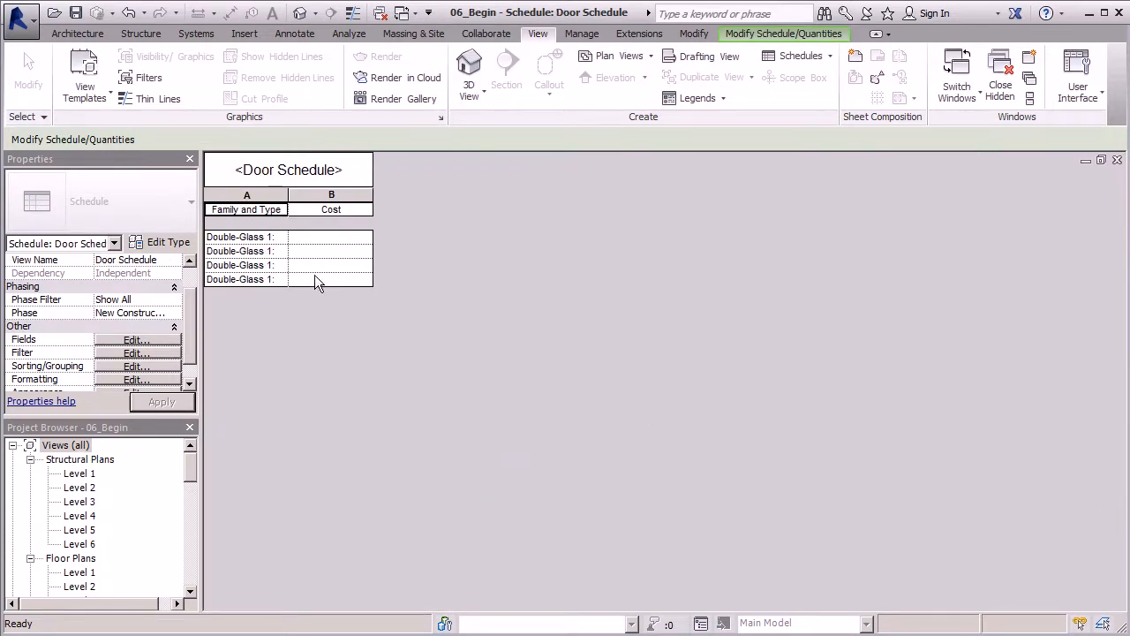
Set the cost of the Double-Glass 1 door type to 1800 and apply it to all elements of that type
click(324, 236)
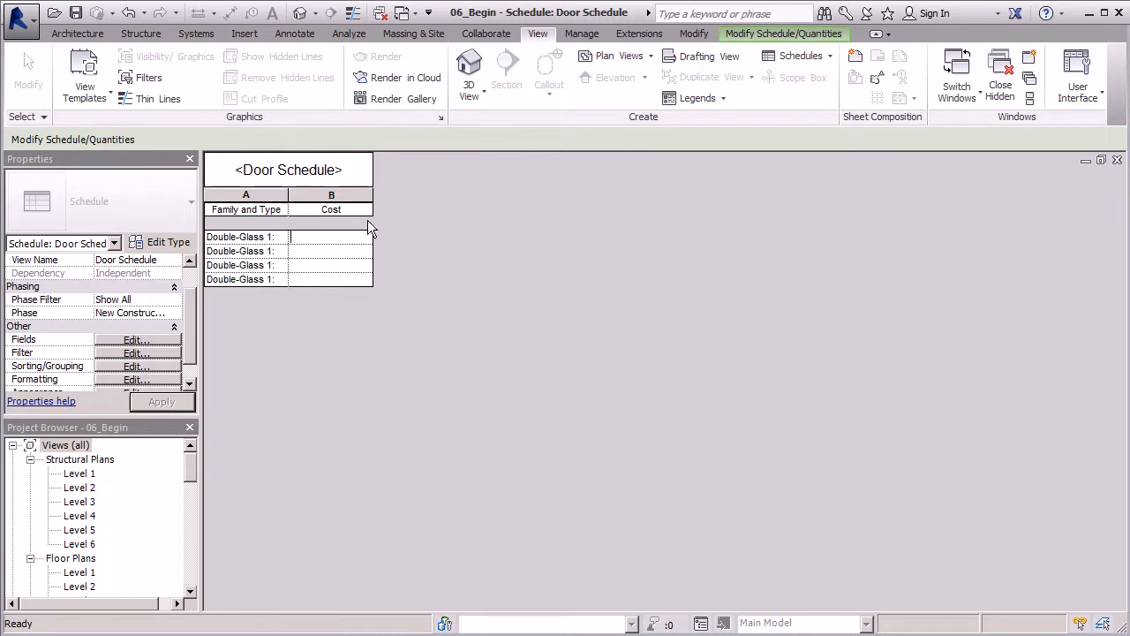
text(1800)
key(Return)
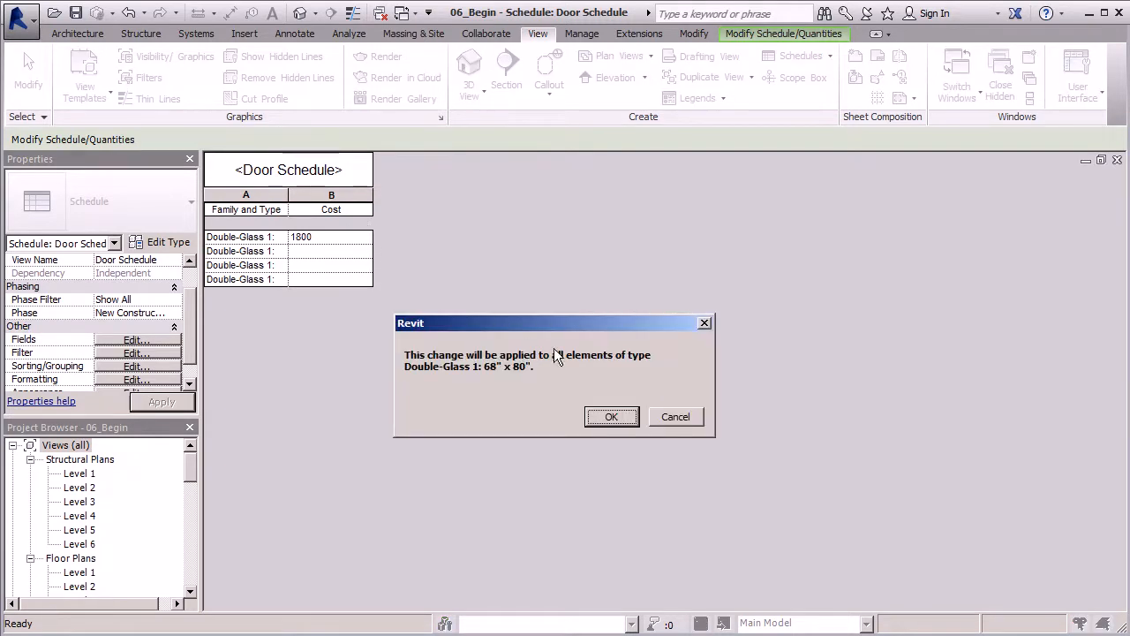
click(612, 416)
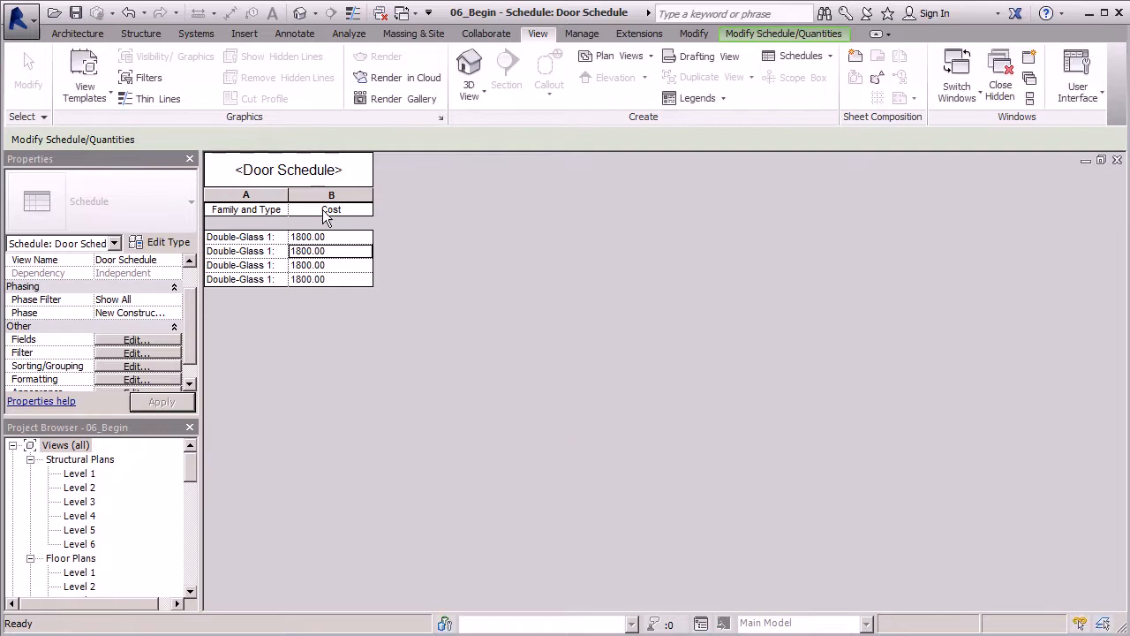
Turn on grand totals with title, count, and totals for the Door Schedule
click(126, 366)
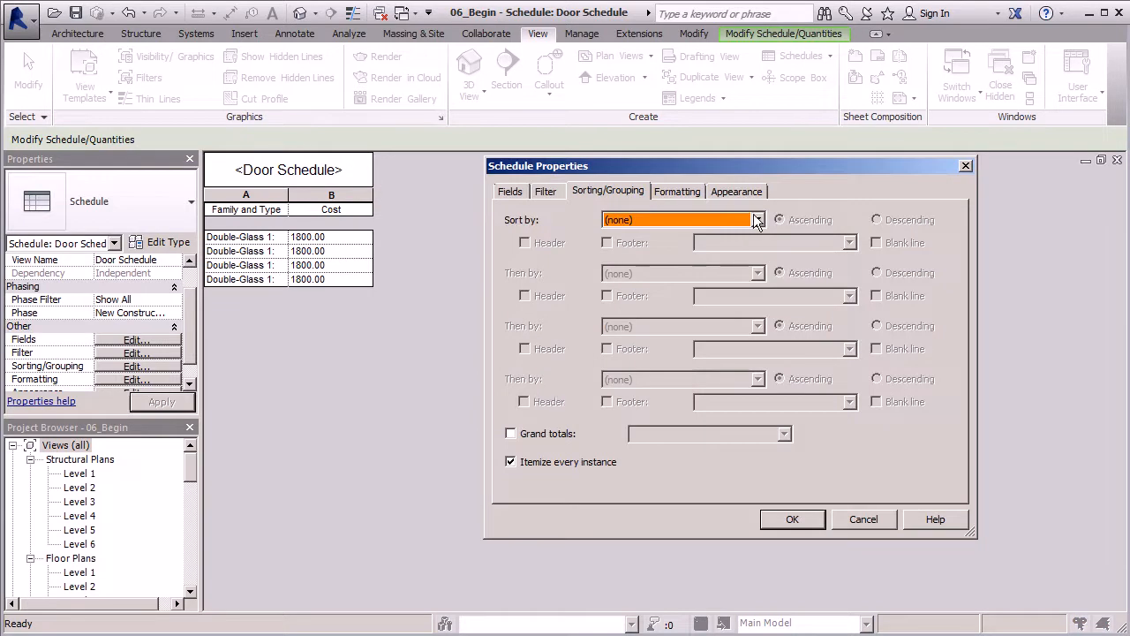
click(510, 434)
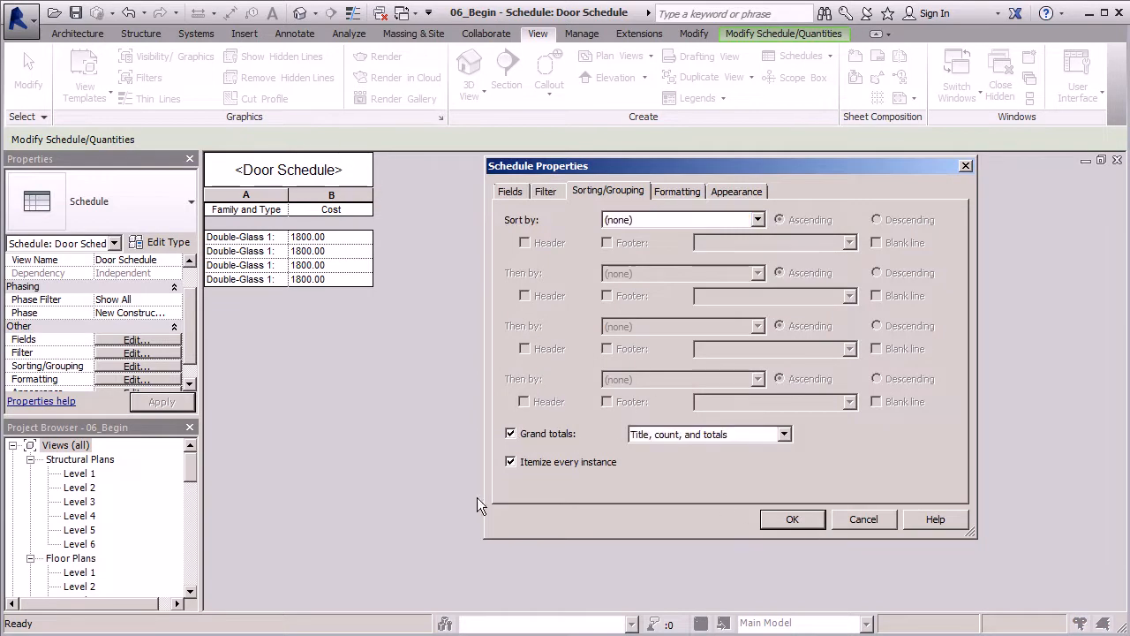
click(795, 520)
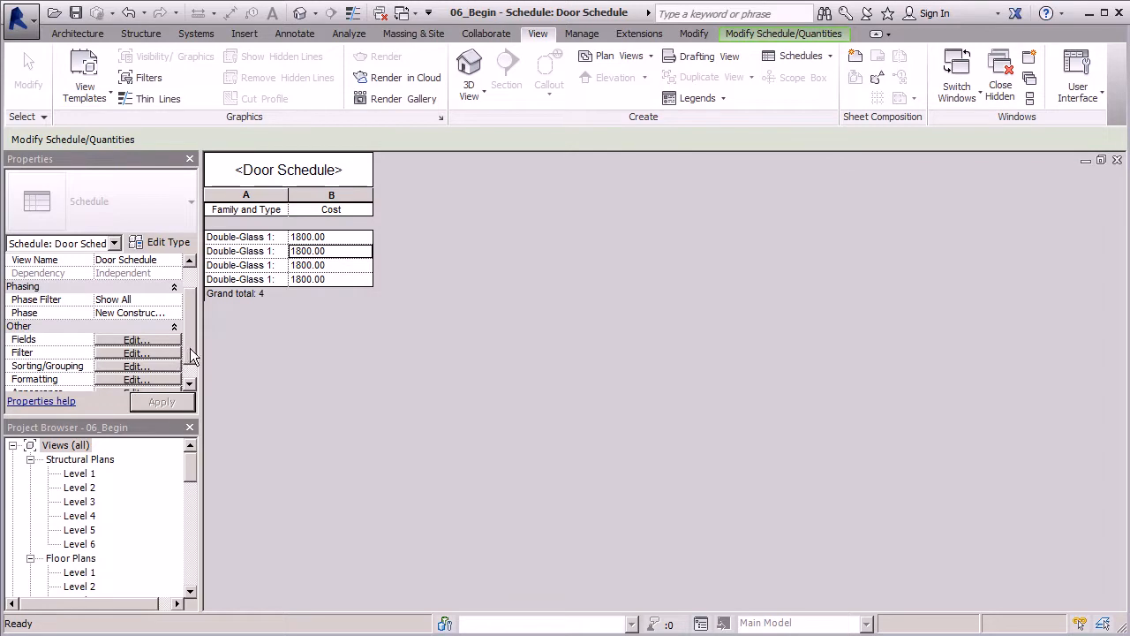
Enable calculated totals for the Cost field of the Door Schedule
scroll(188, 353, down, 1)
click(134, 352)
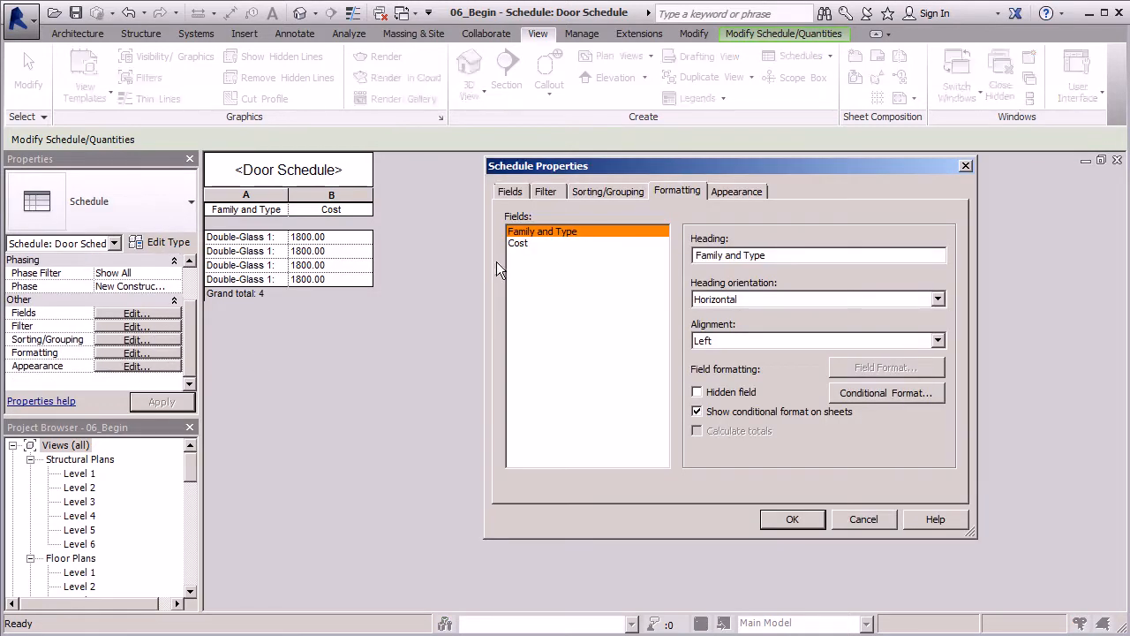
click(530, 243)
click(697, 431)
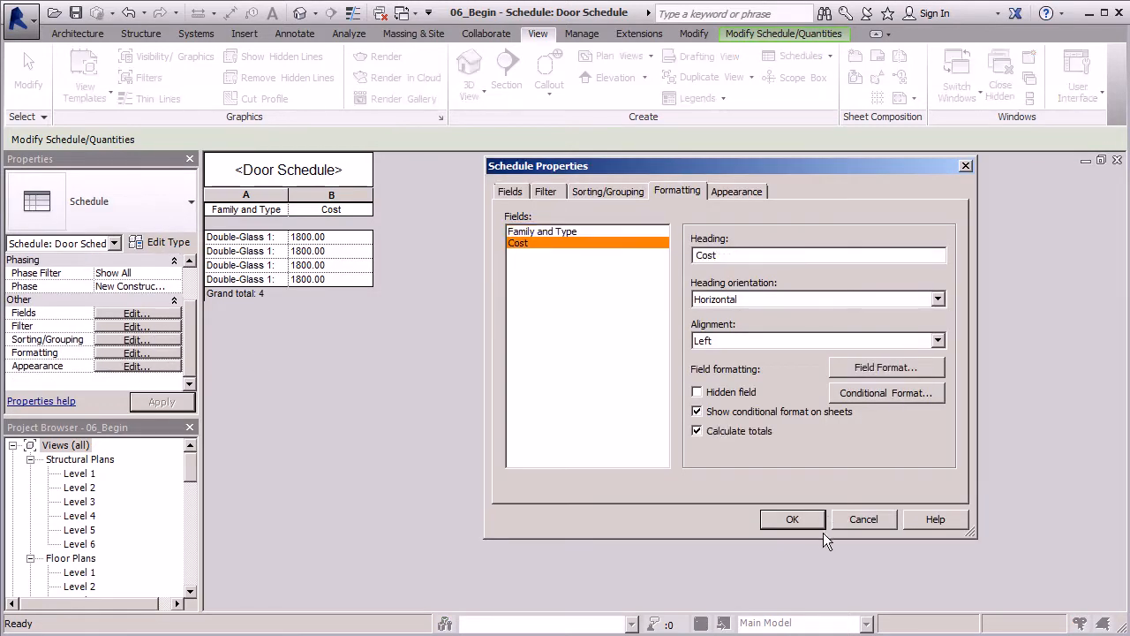
click(794, 520)
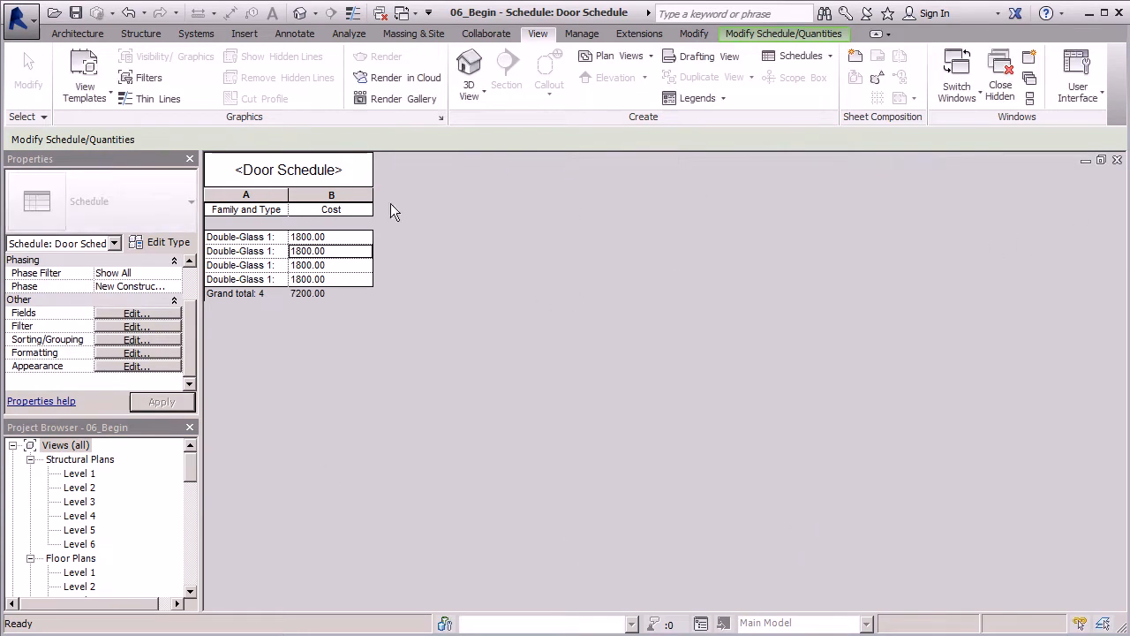
Shade the Door Schedule title cell orange
click(311, 159)
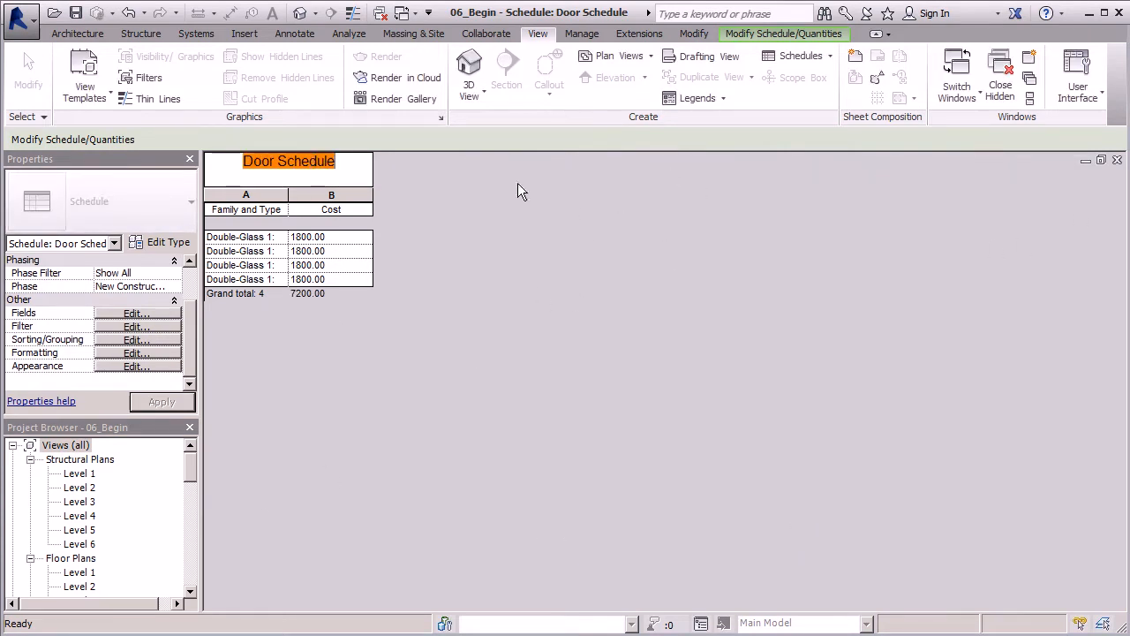
click(366, 169)
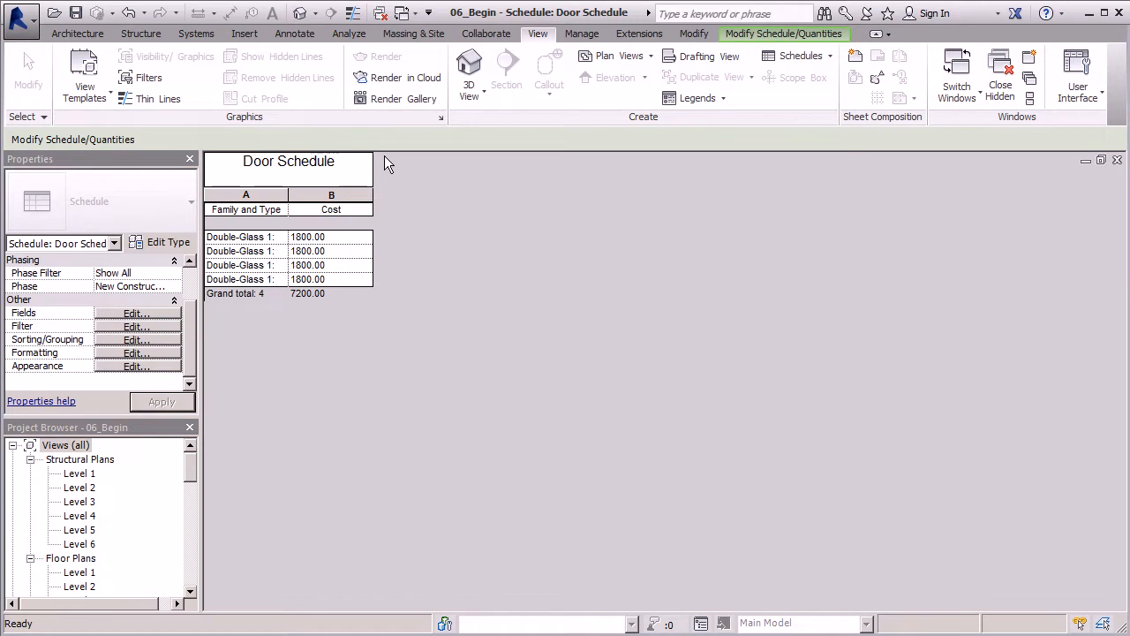
click(755, 35)
click(737, 71)
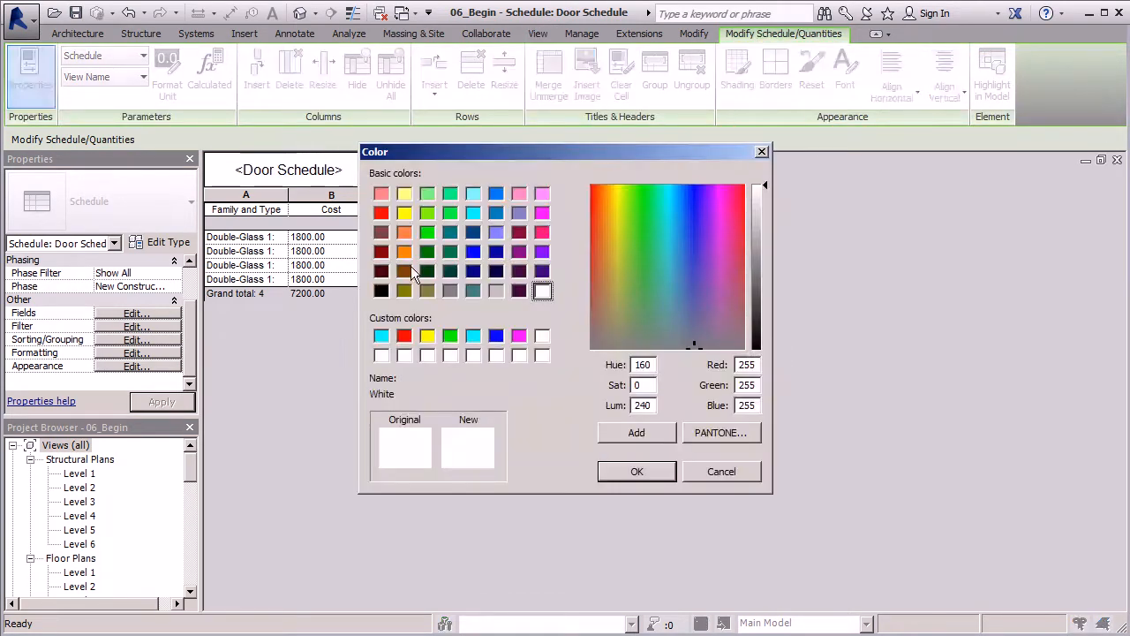
click(408, 234)
click(631, 470)
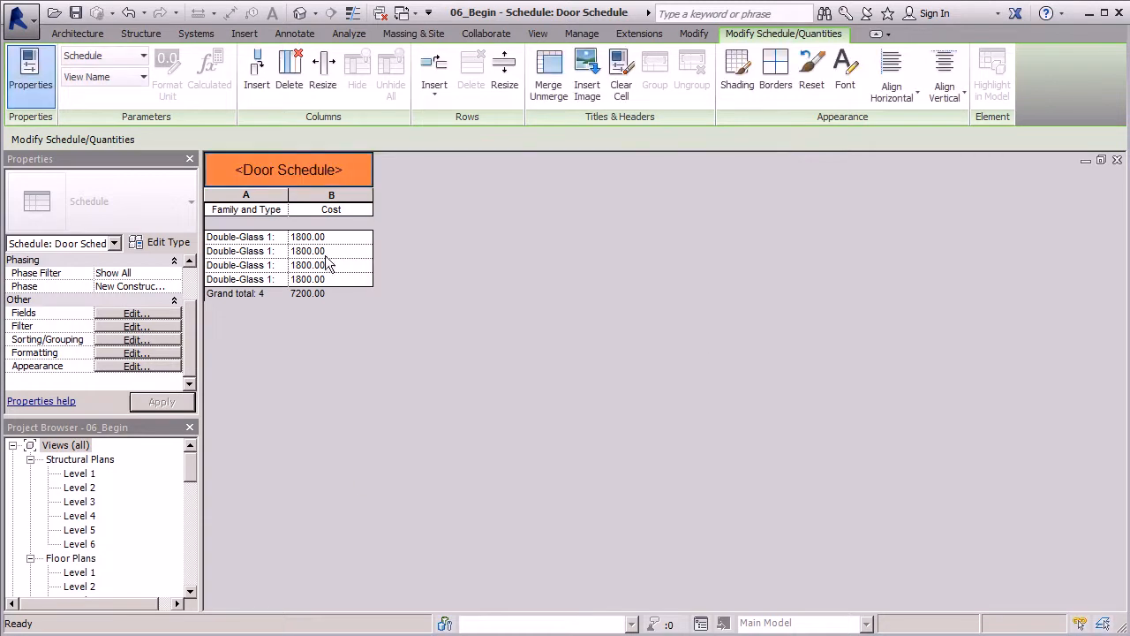
Shade the Family and Type and Cost column headings of the Door Schedule light yellow
click(363, 212)
click(247, 209)
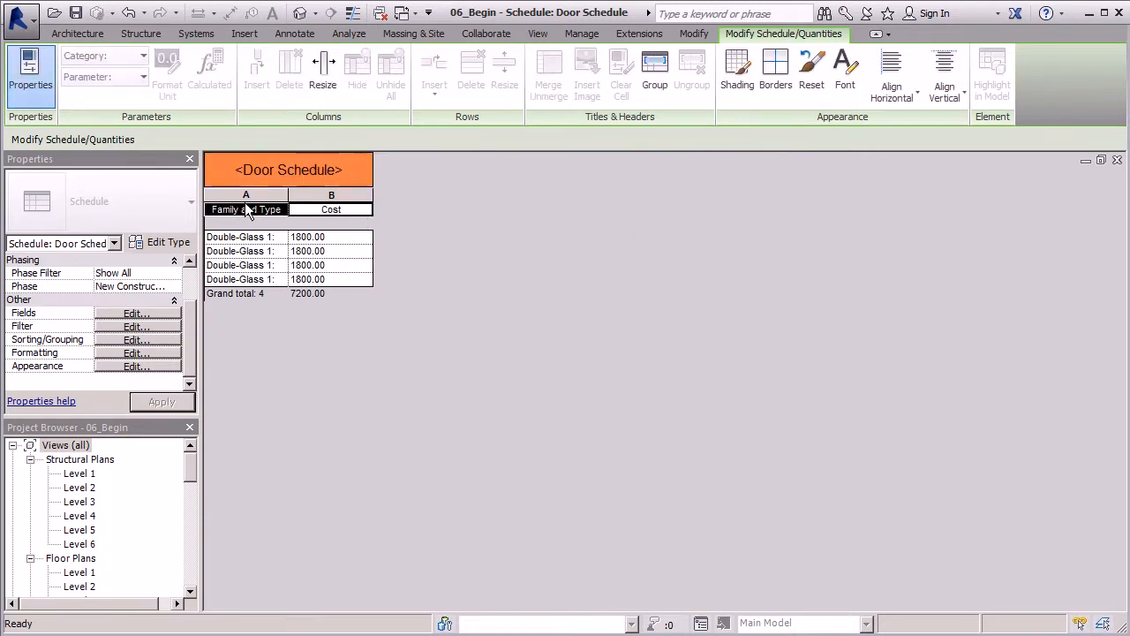
click(736, 89)
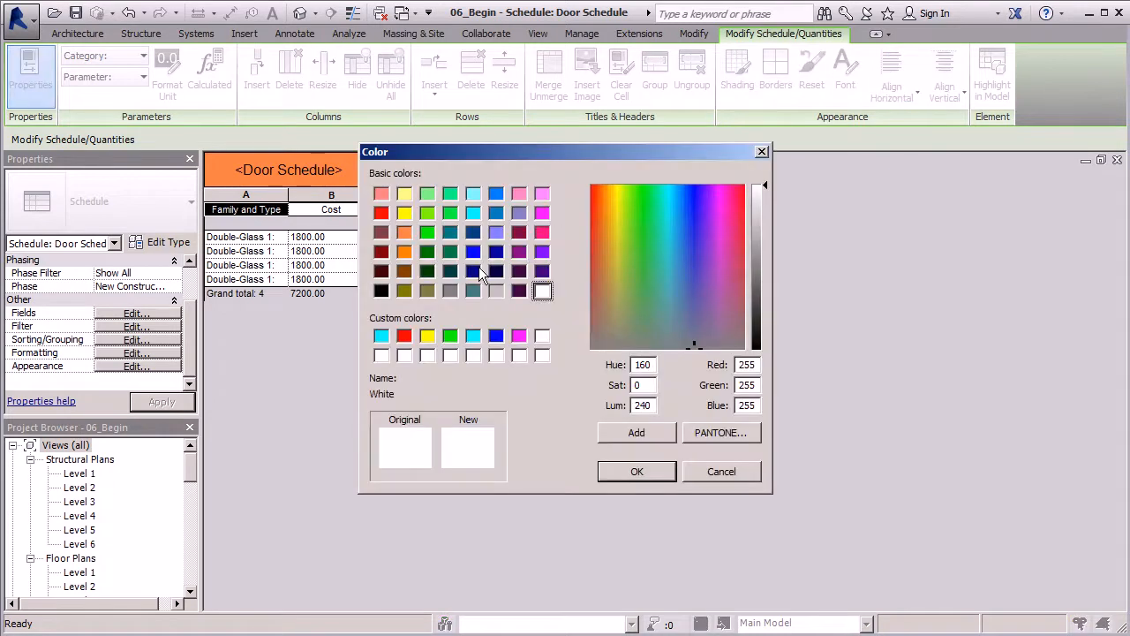
click(401, 196)
click(635, 472)
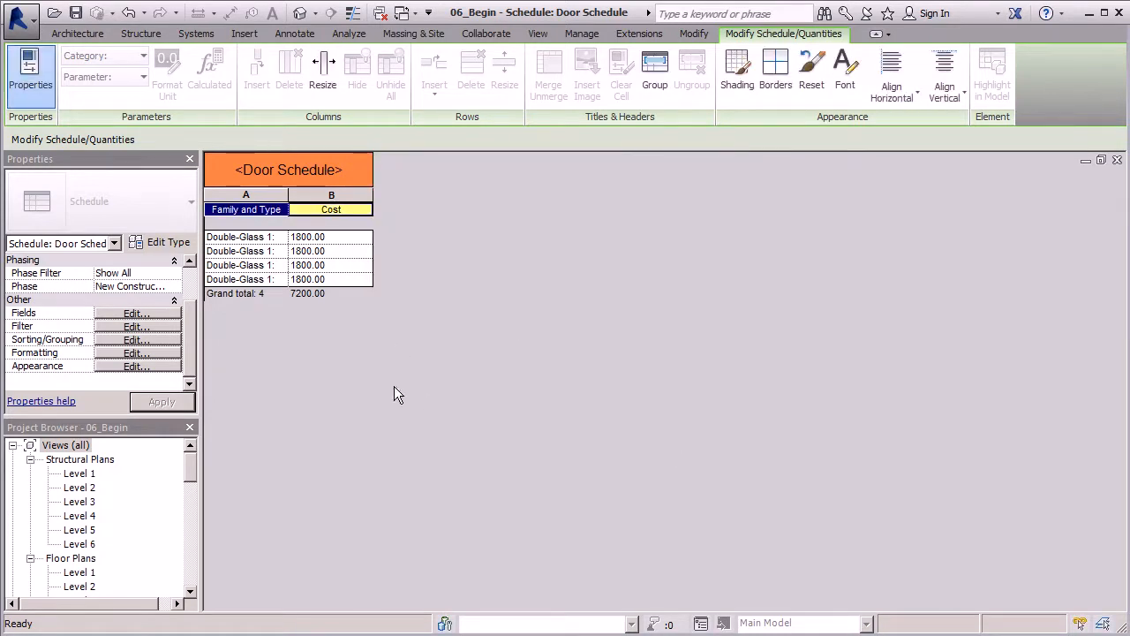
Create a new schedule of building components for the Roofs category
click(540, 35)
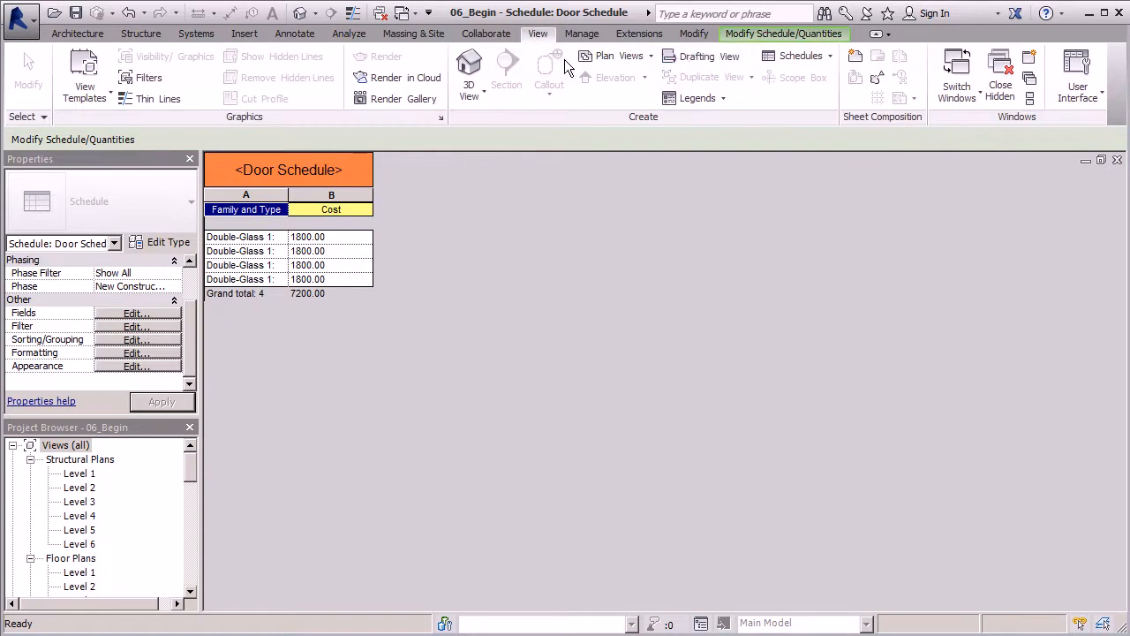
click(815, 57)
click(817, 85)
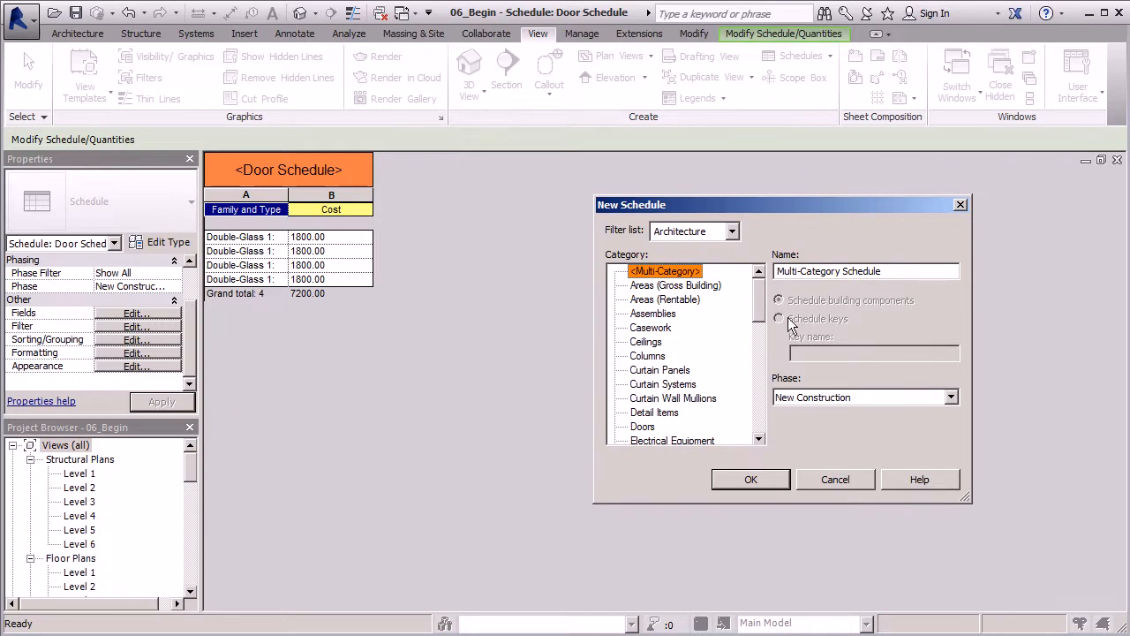
drag(756, 297, 747, 378)
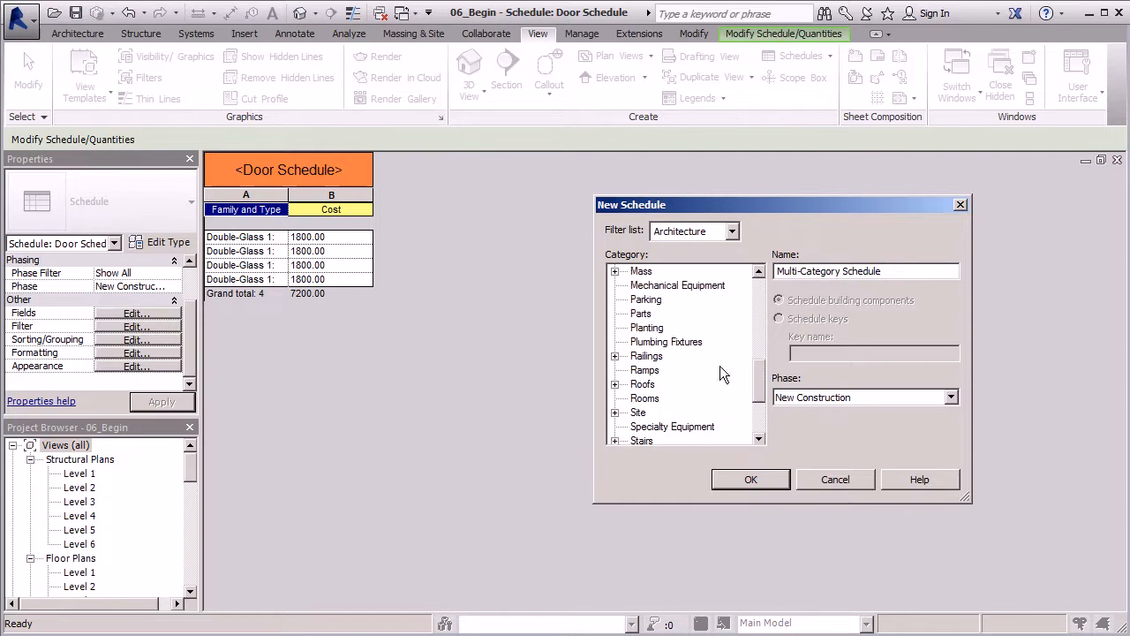
click(645, 385)
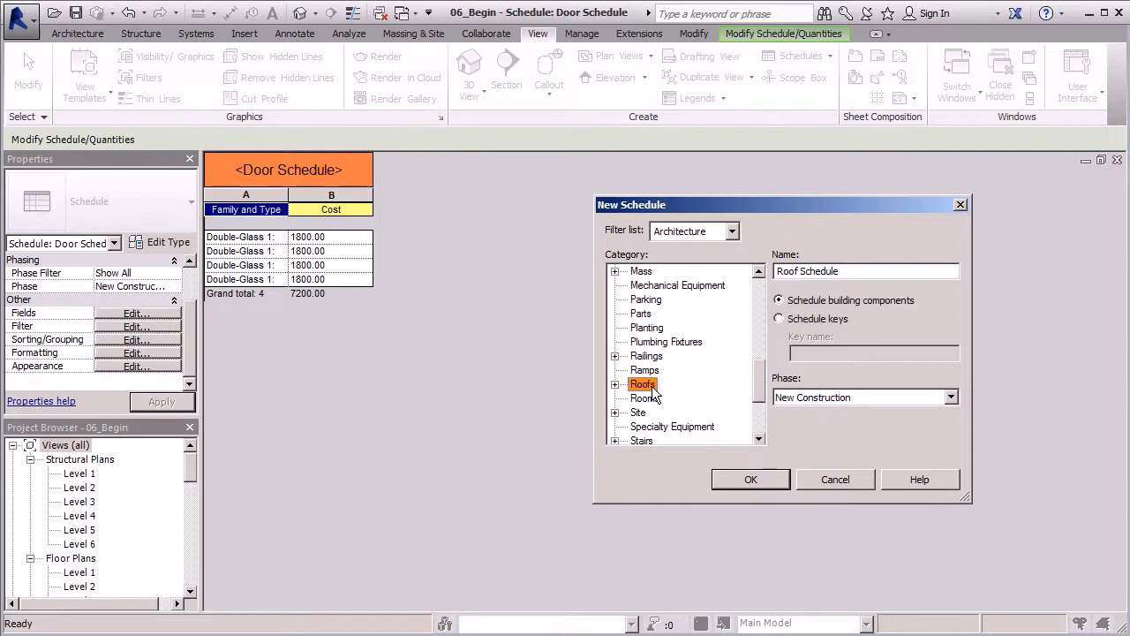
click(734, 486)
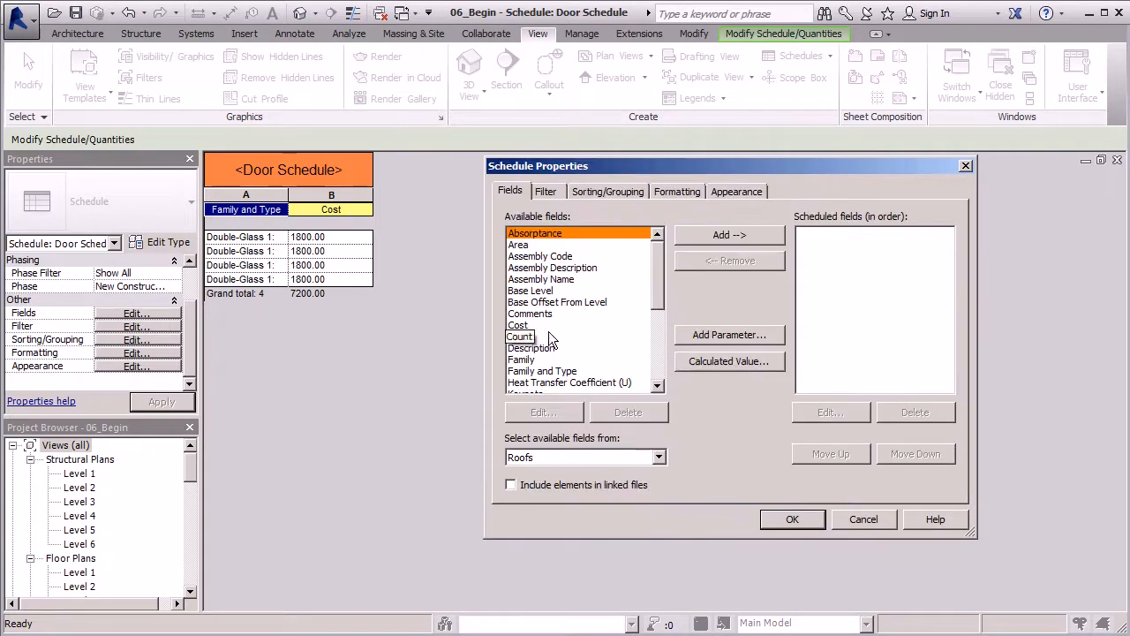
Add the Area and Cost fields to the roof schedule, in that order
click(527, 244)
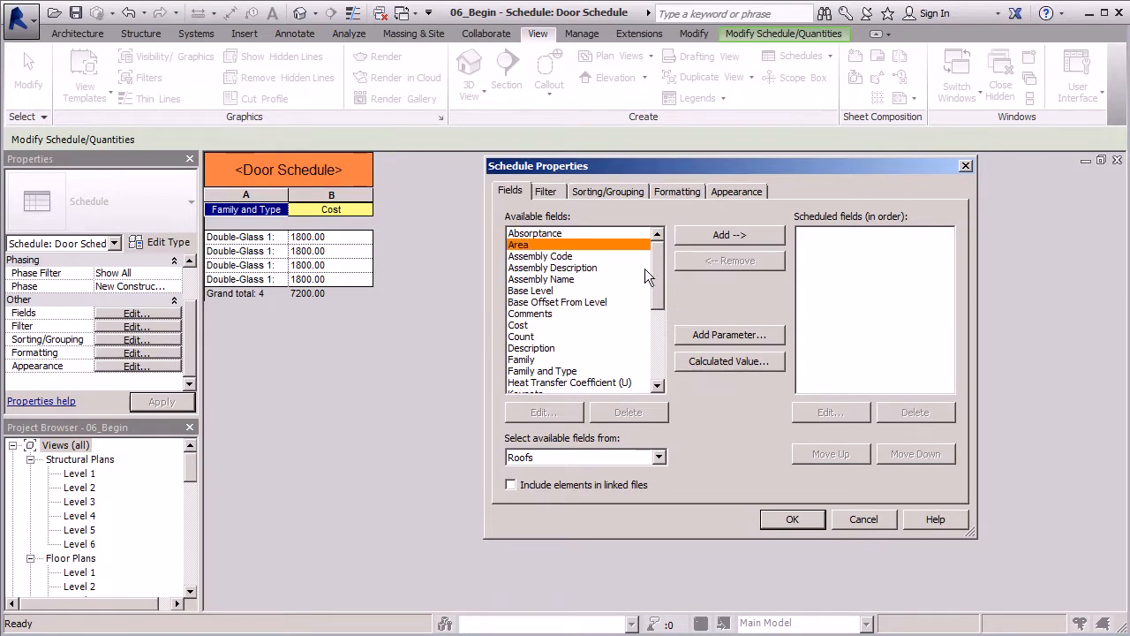
click(726, 236)
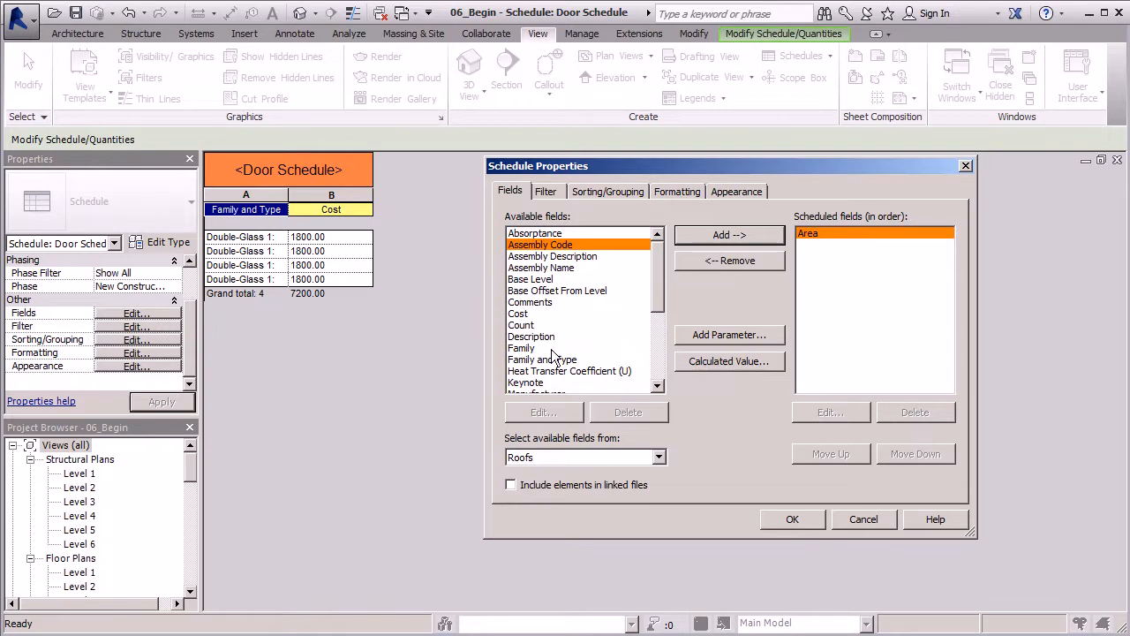
click(521, 314)
click(742, 234)
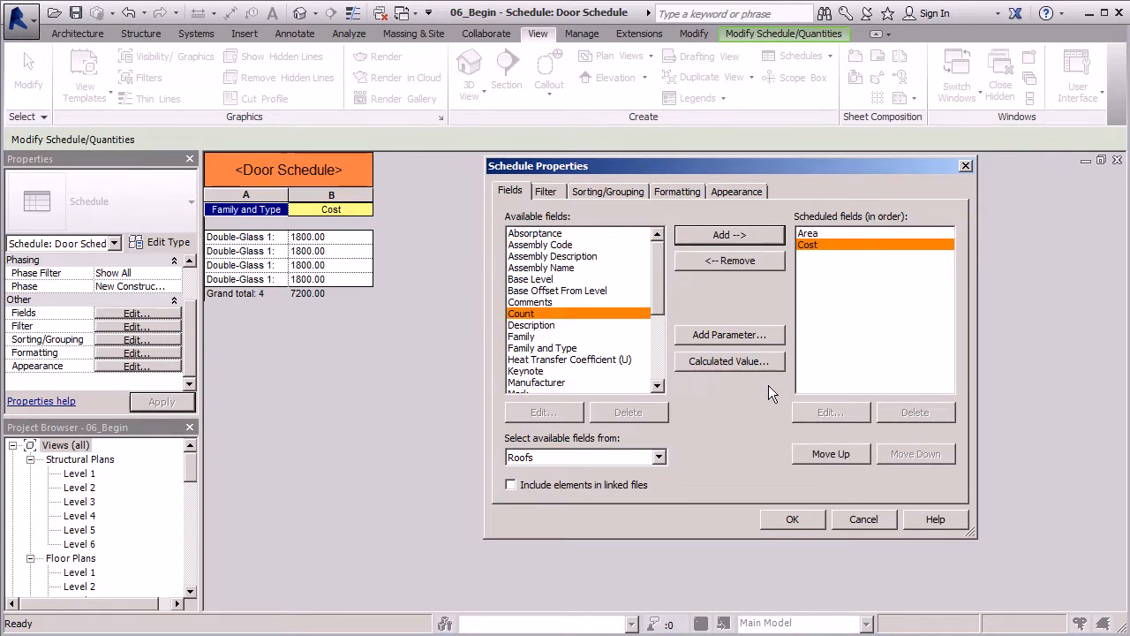
Add a calculated value named Square to the roof schedule, with the formula Area/100
click(764, 363)
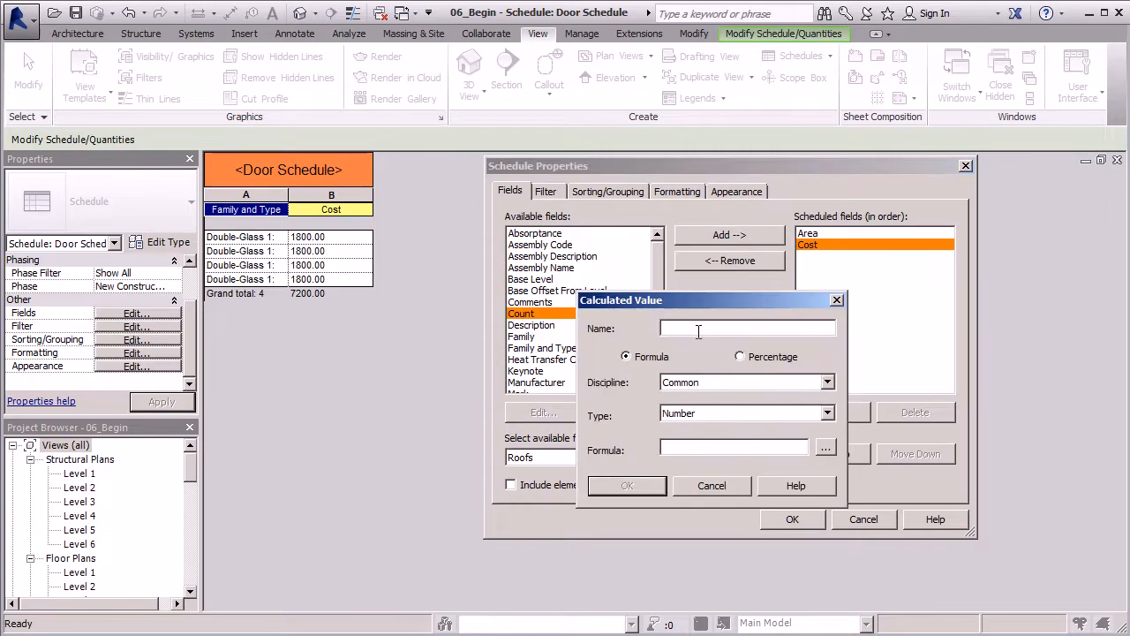
text(Square)
click(826, 449)
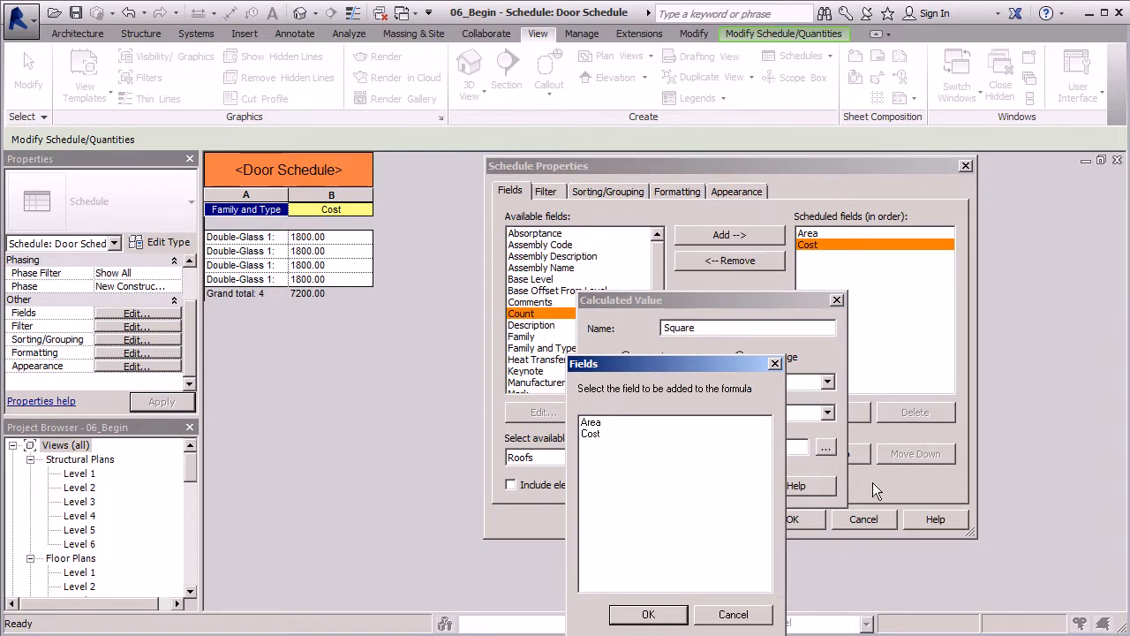
click(598, 424)
click(669, 614)
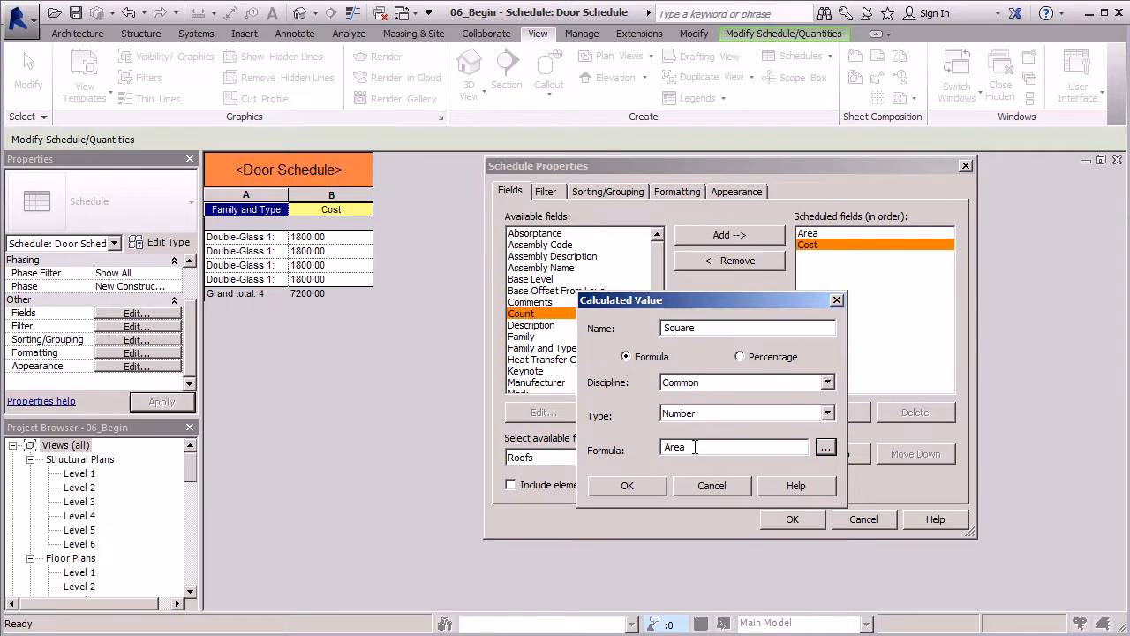
text(/100)
click(626, 488)
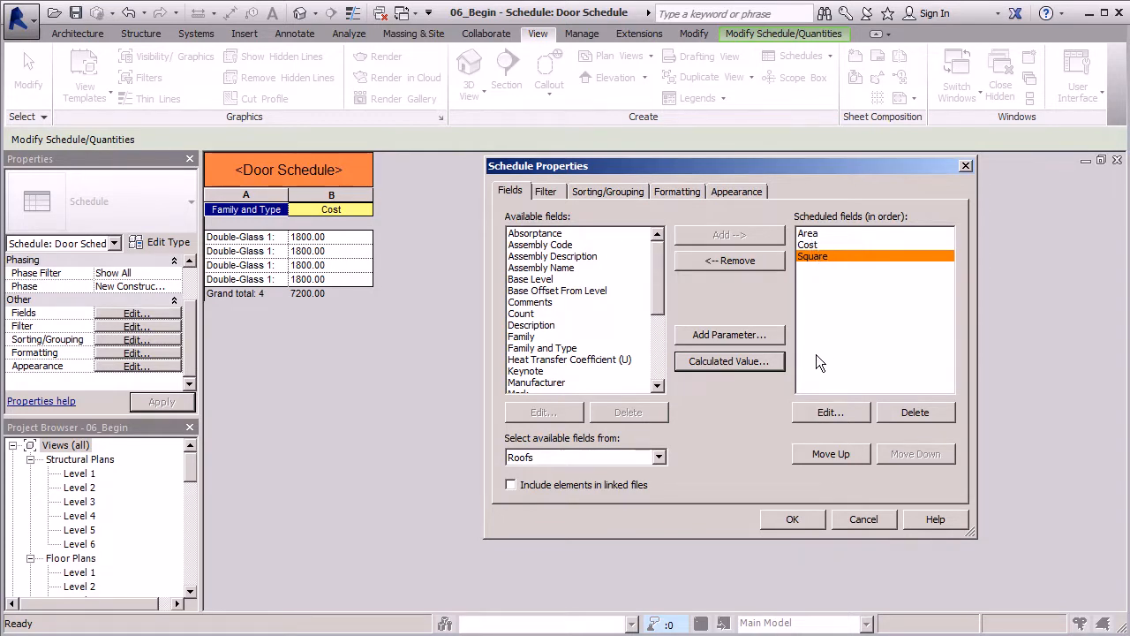
Add a calculated value named Cost of Roof System with the formula Square*Cost, and create the roof schedule
click(760, 361)
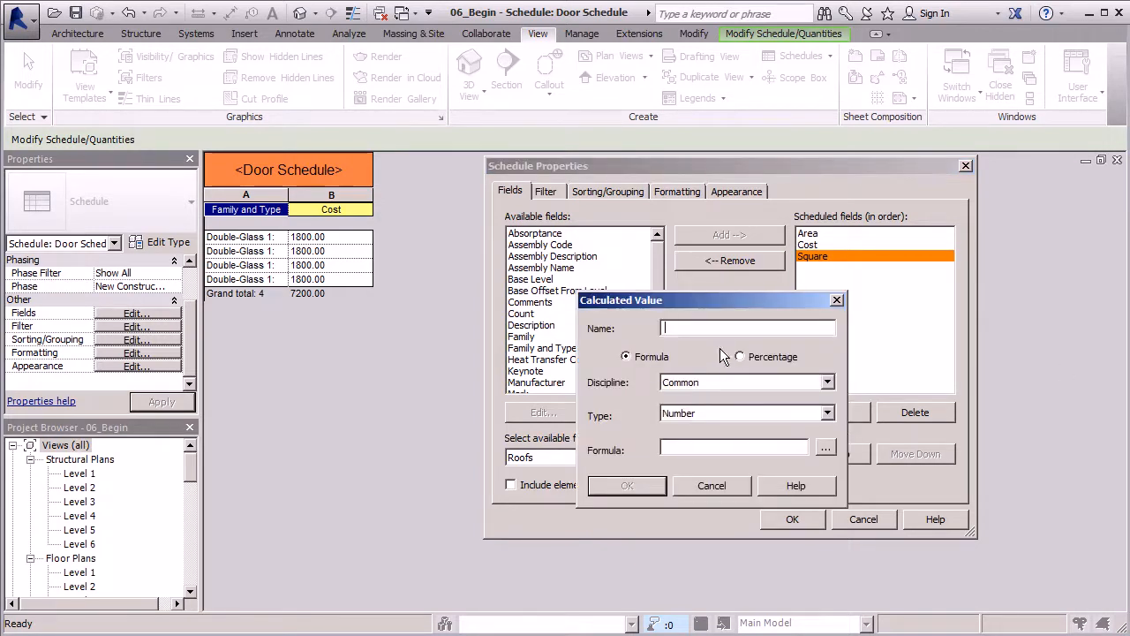
text(Cost of Roof System)
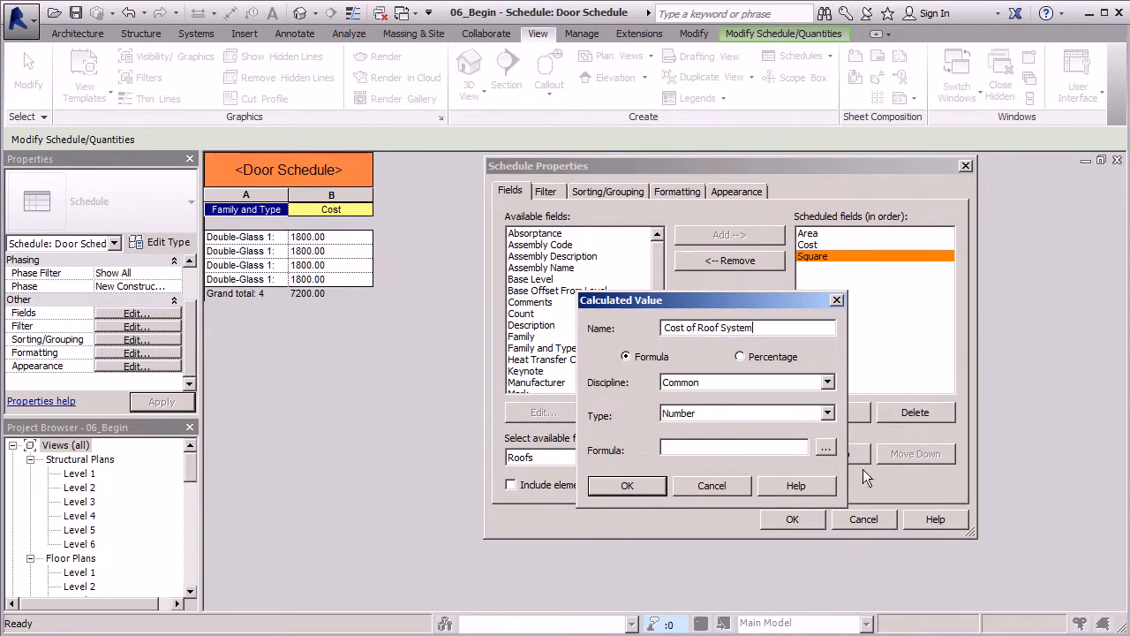
click(826, 448)
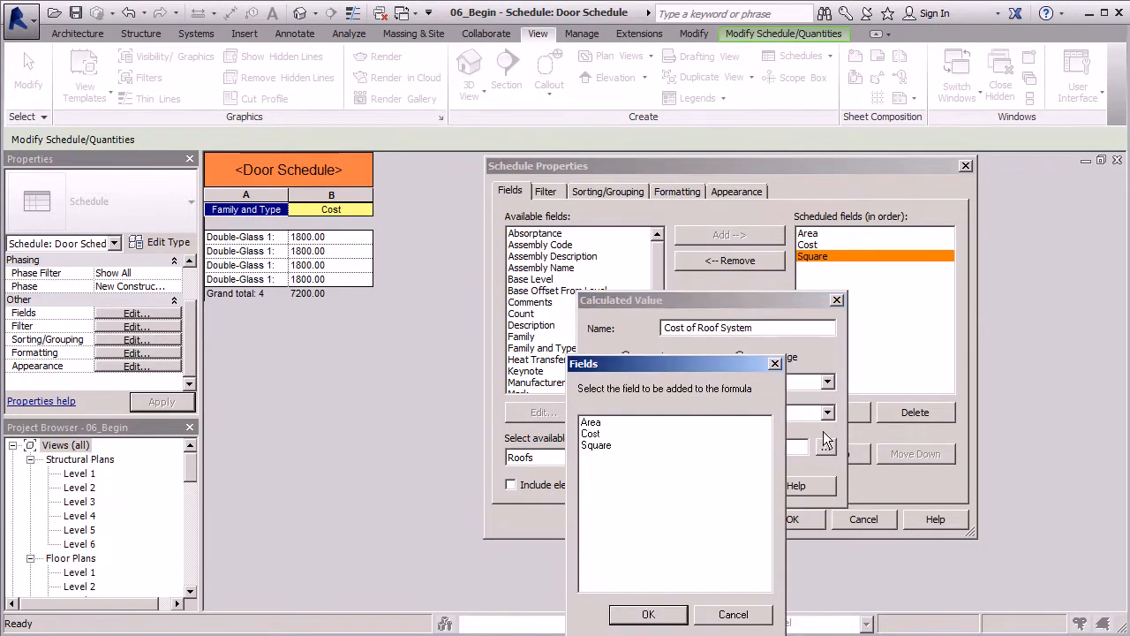
click(604, 447)
click(650, 615)
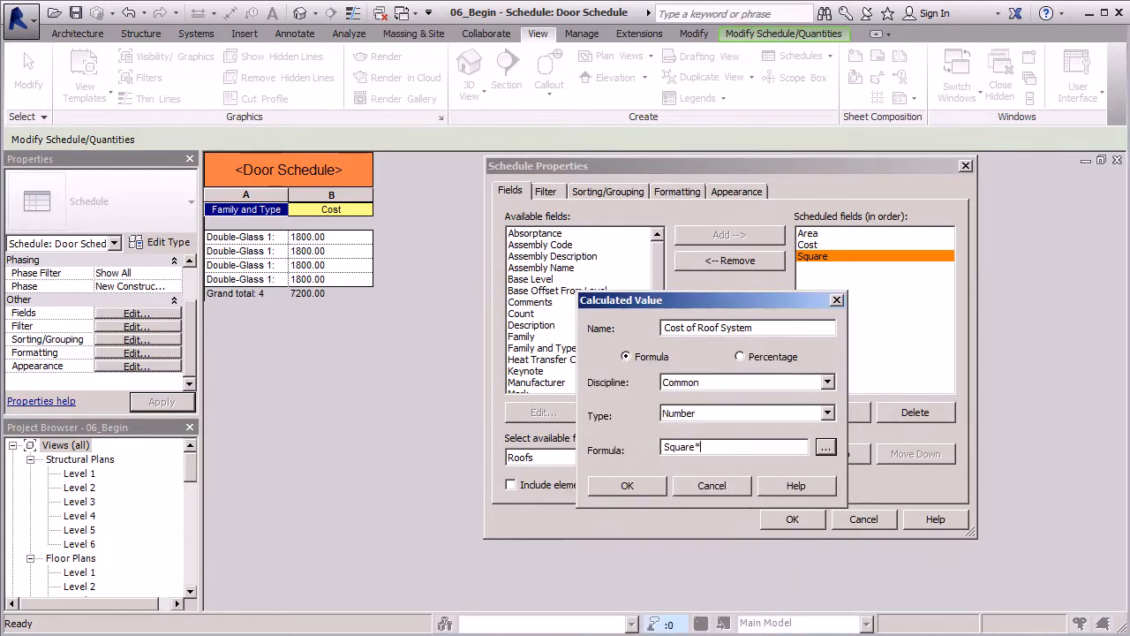
click(826, 448)
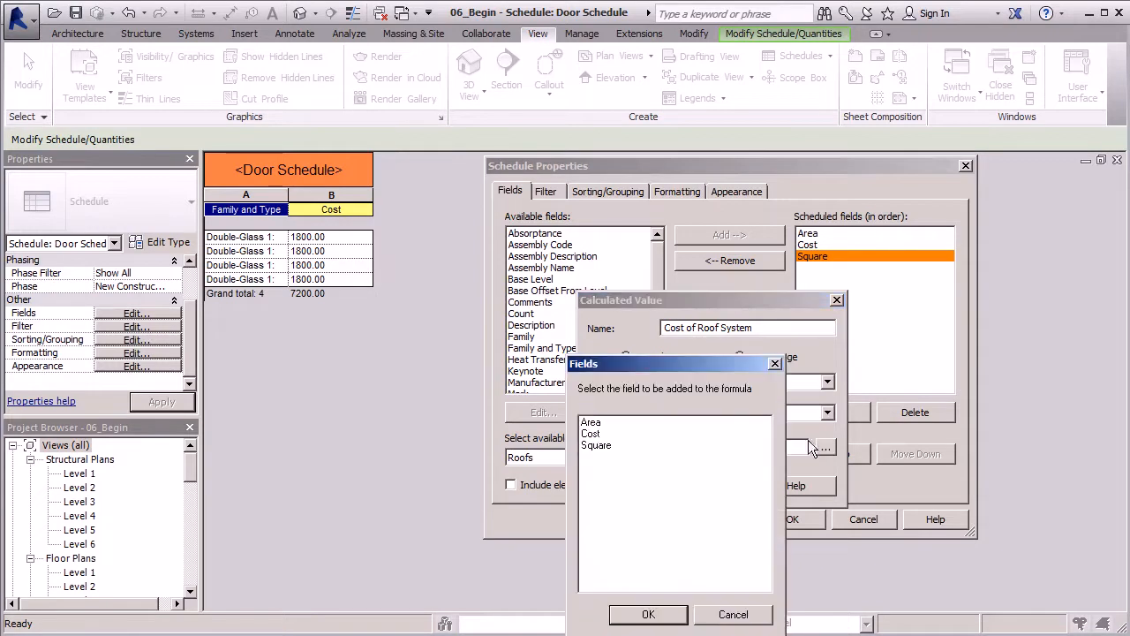
click(594, 433)
click(648, 615)
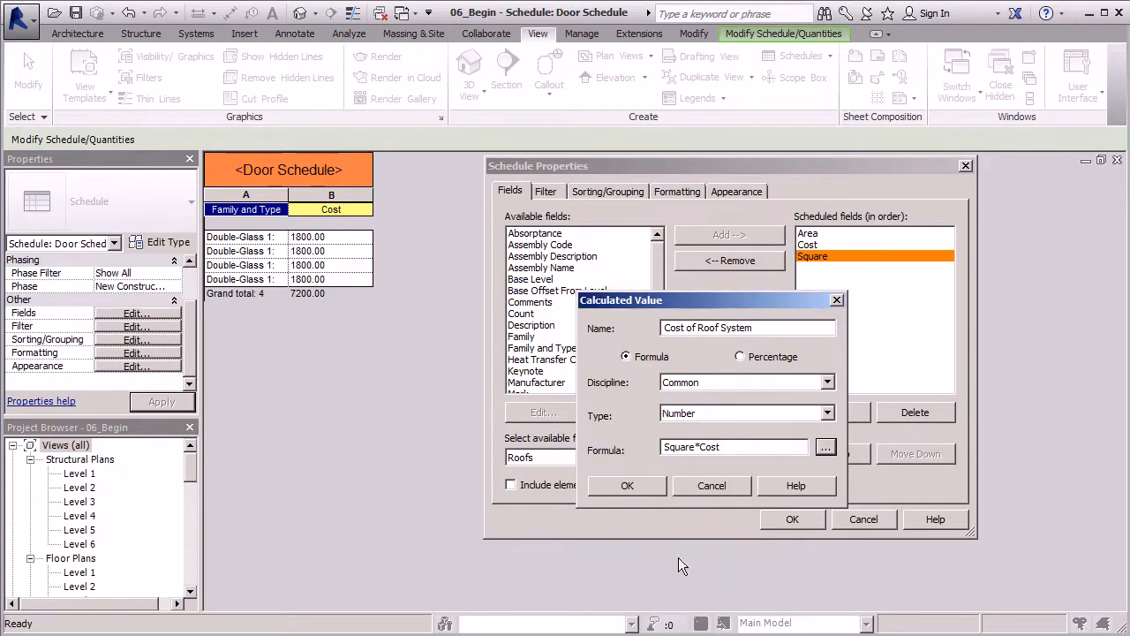
click(628, 486)
click(792, 520)
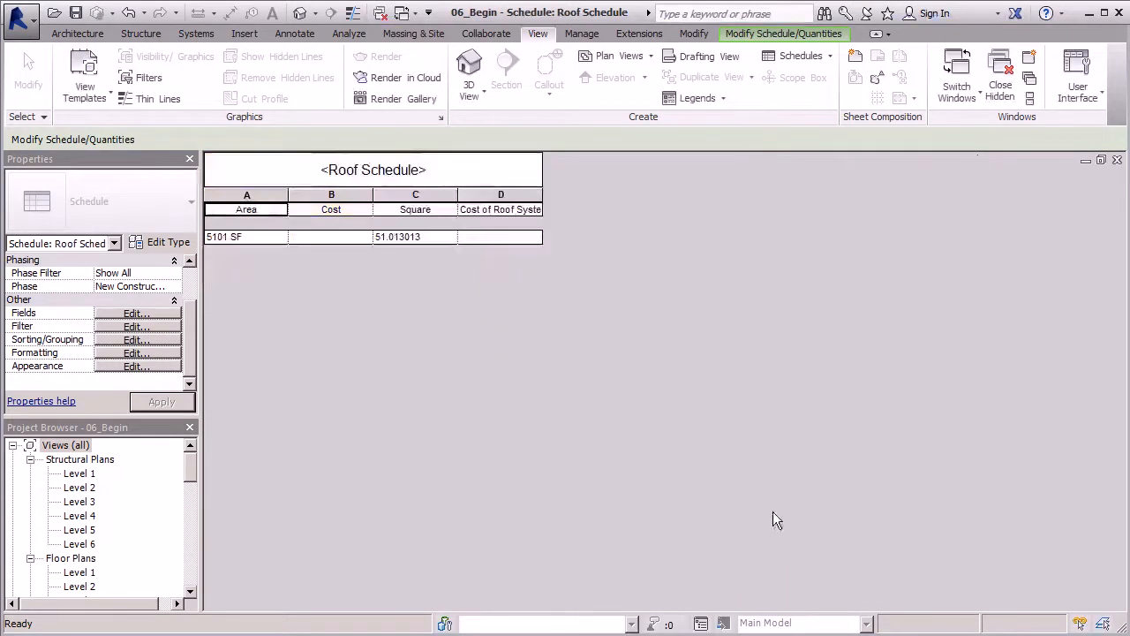
Set the roof's cost to 500 in the Roof Schedule and apply it to all elements of that roof type
click(343, 237)
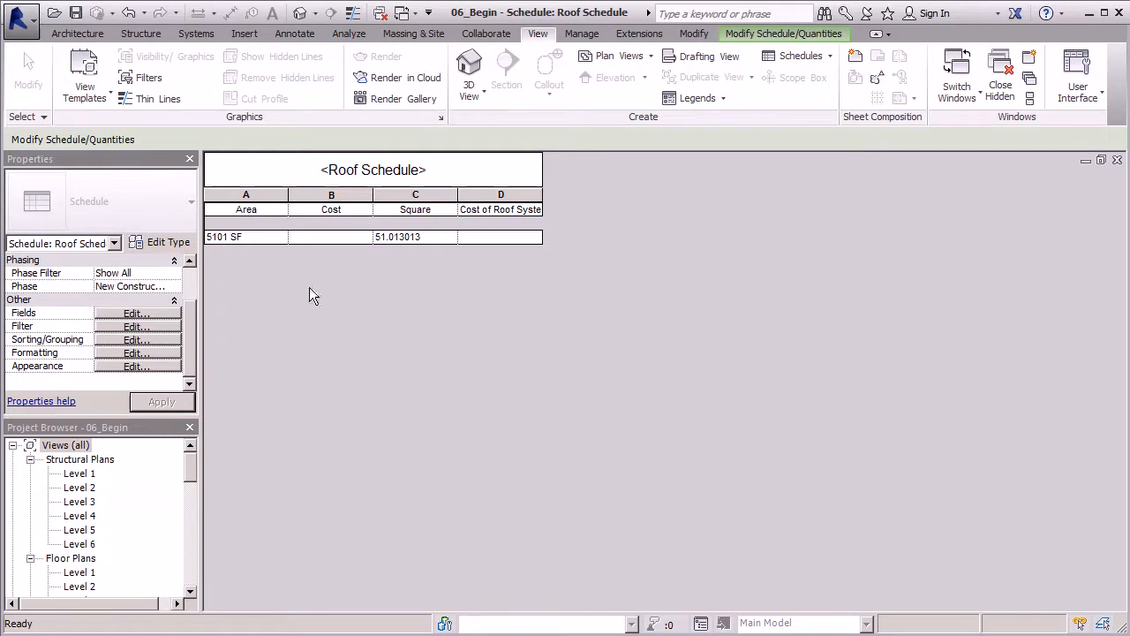
click(340, 238)
text(500)
key(Return)
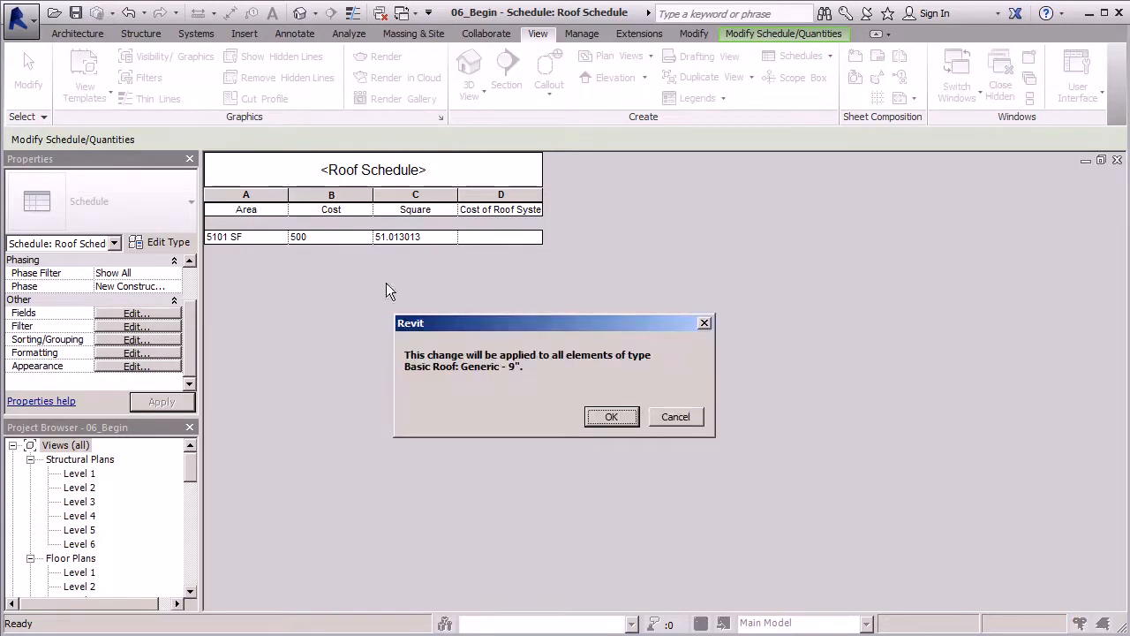
click(612, 417)
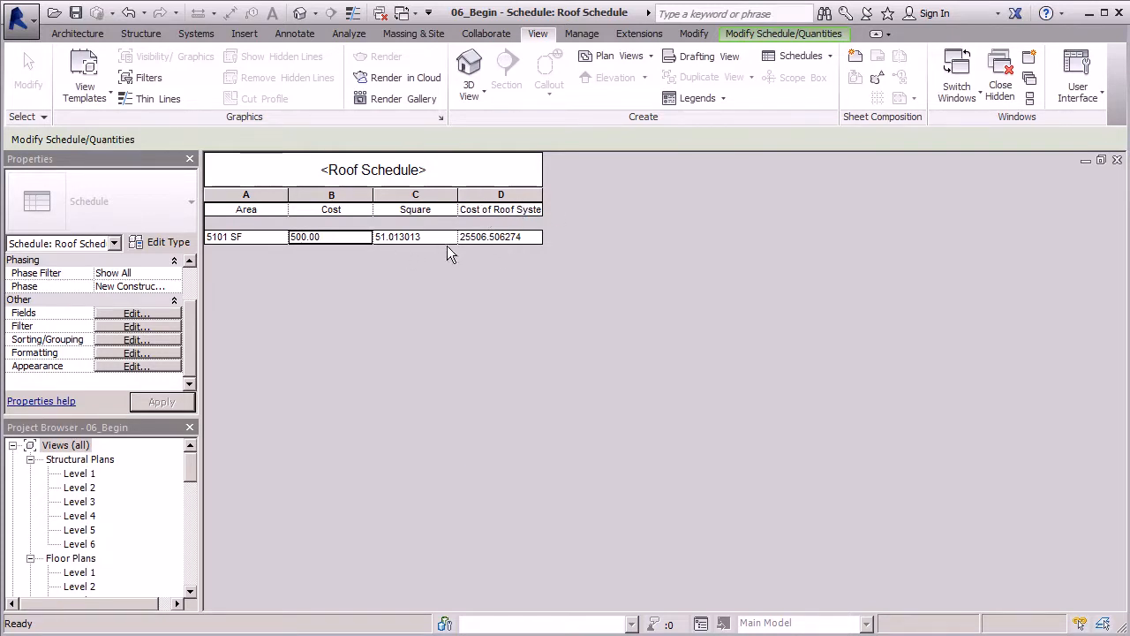
Format the Cost of Roof System field as Currency with 2 decimal places and the $ unit symbol
click(132, 353)
click(562, 265)
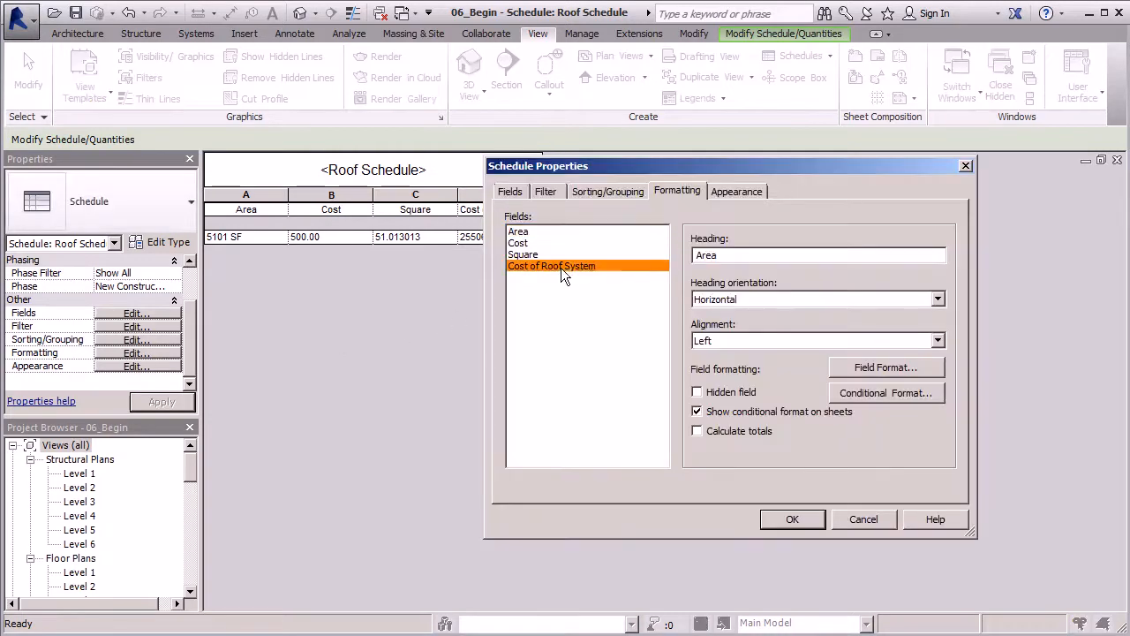
click(869, 367)
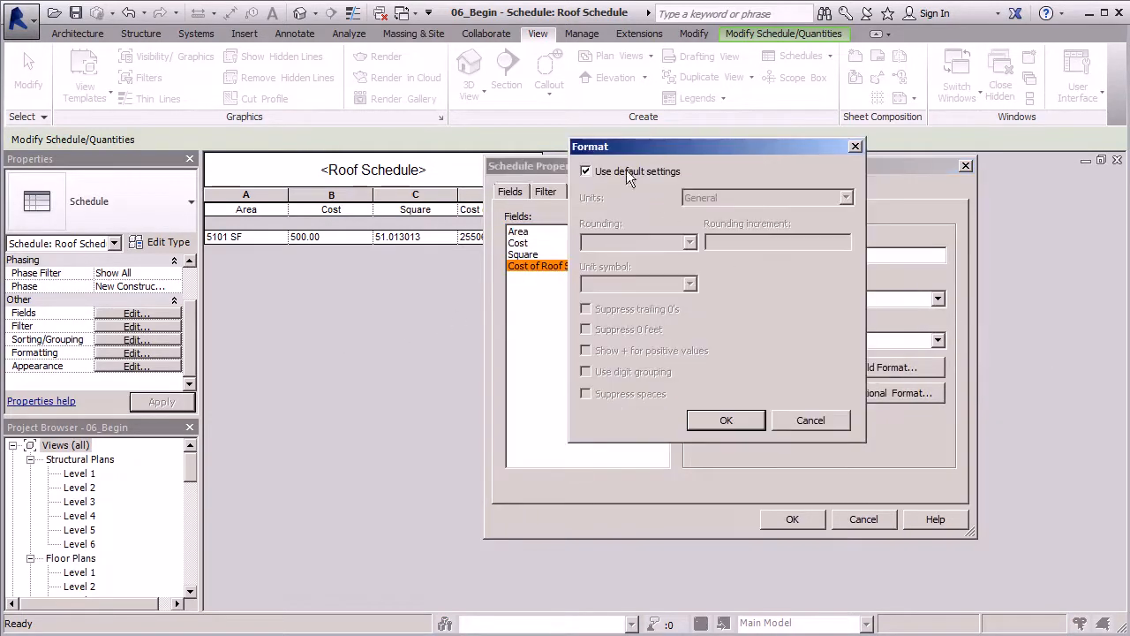
click(587, 171)
click(819, 199)
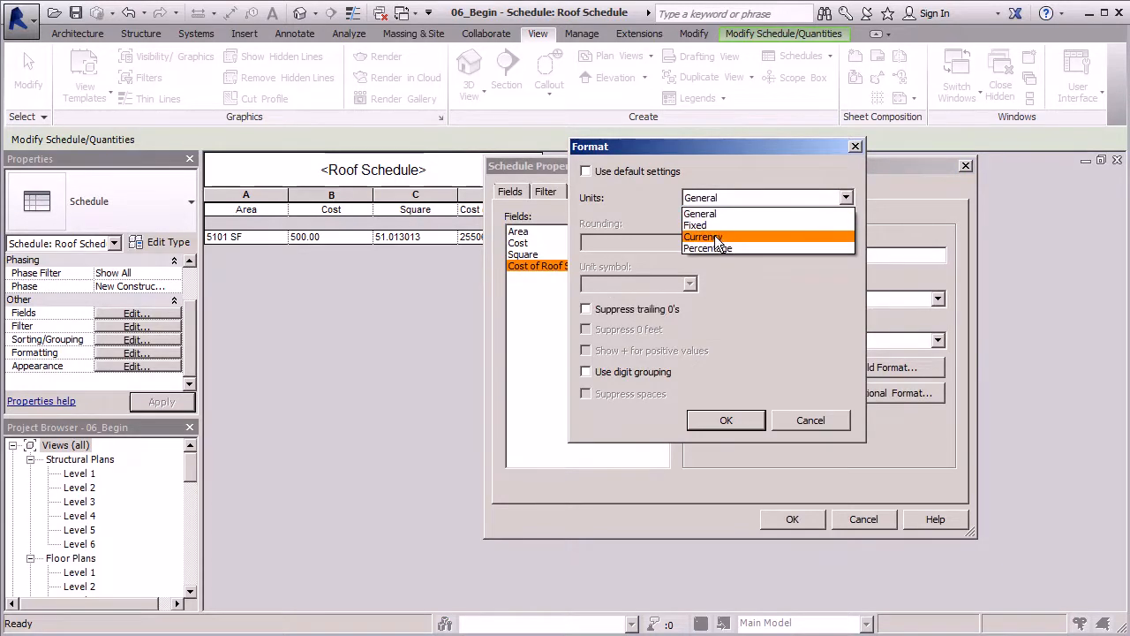
click(717, 239)
click(665, 245)
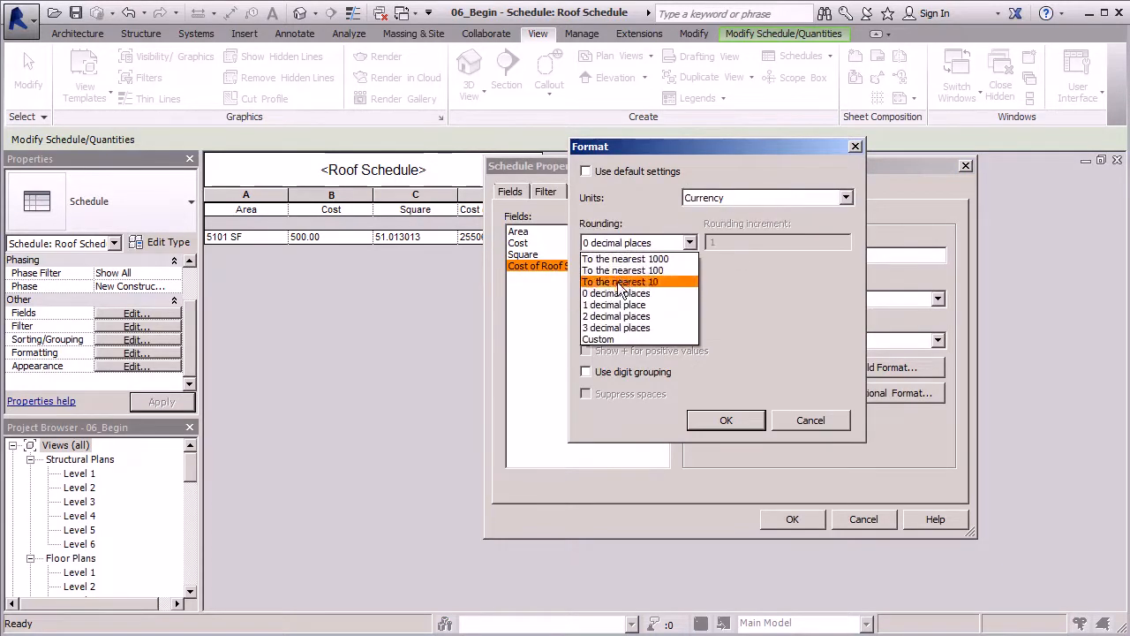
click(621, 316)
click(687, 285)
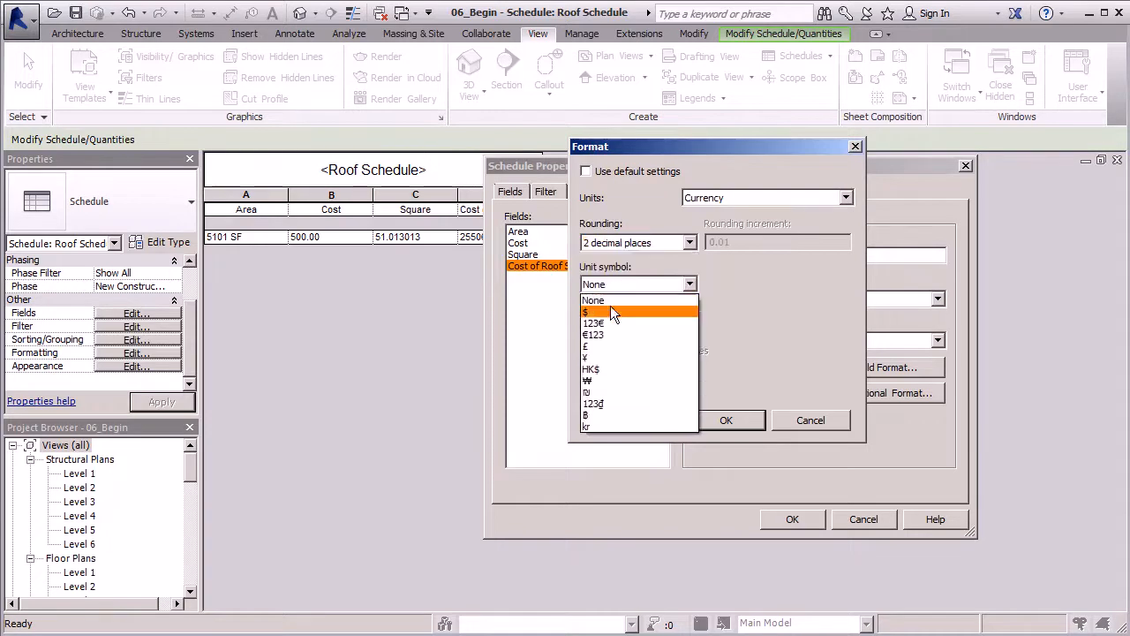
click(610, 312)
click(725, 420)
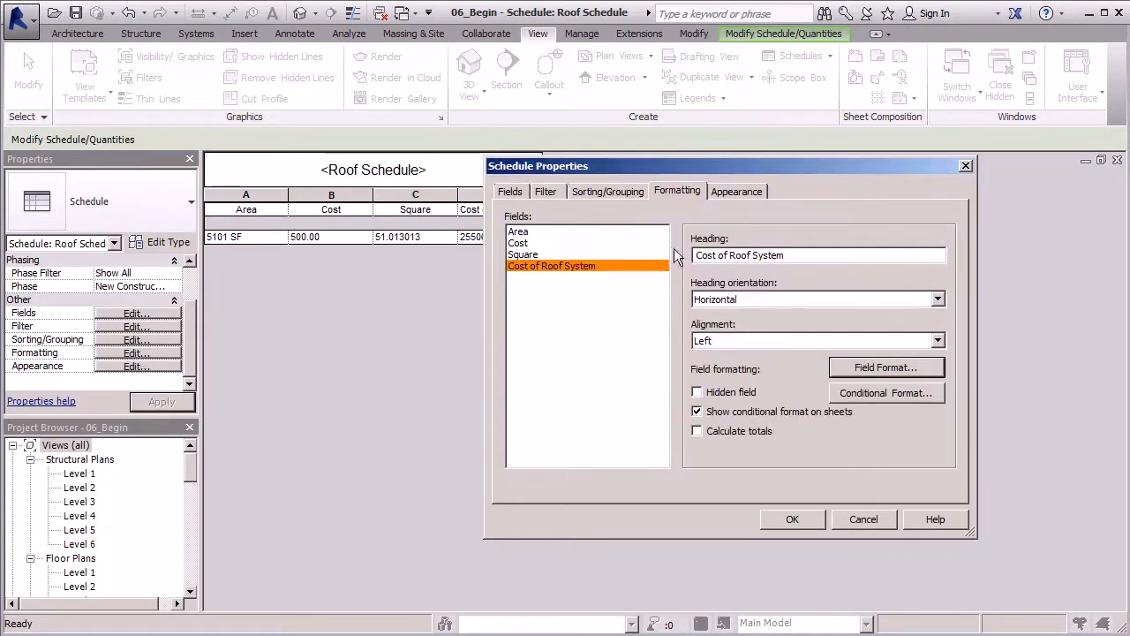
Format the Square field with Fixed units and 2 decimal places, and apply the formatting to the schedule
drag(699, 167, 699, 141)
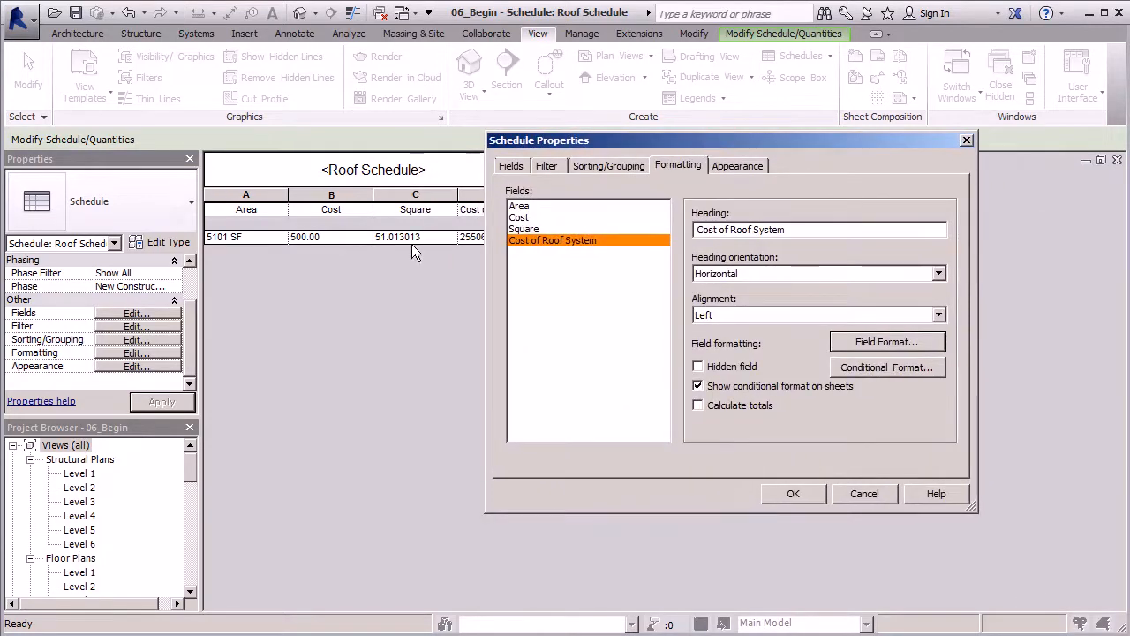
click(555, 229)
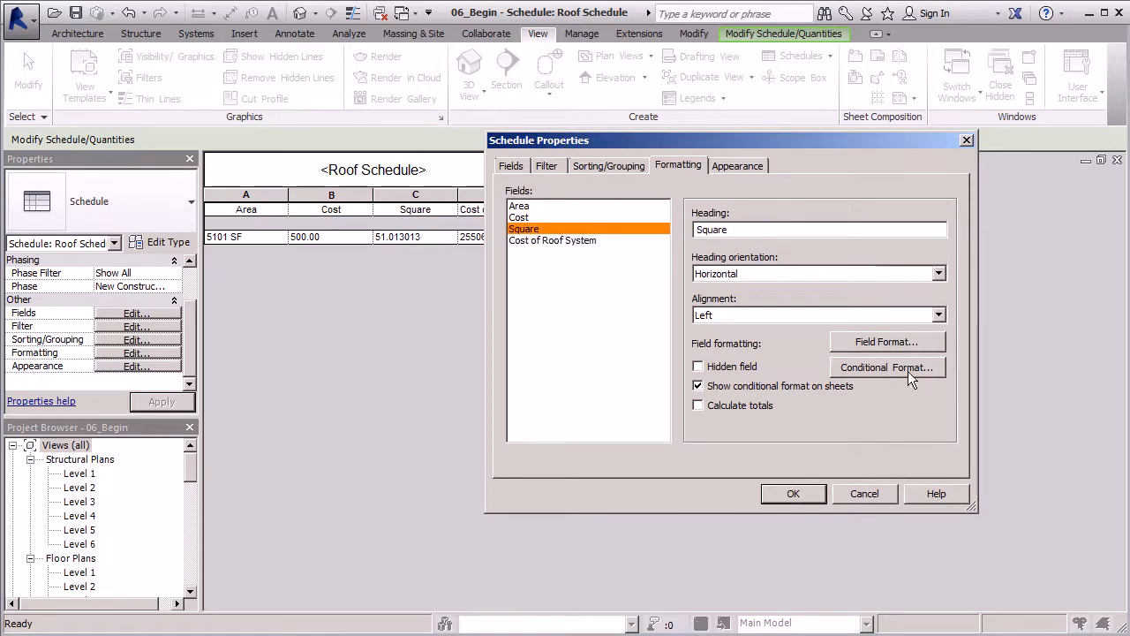
click(888, 342)
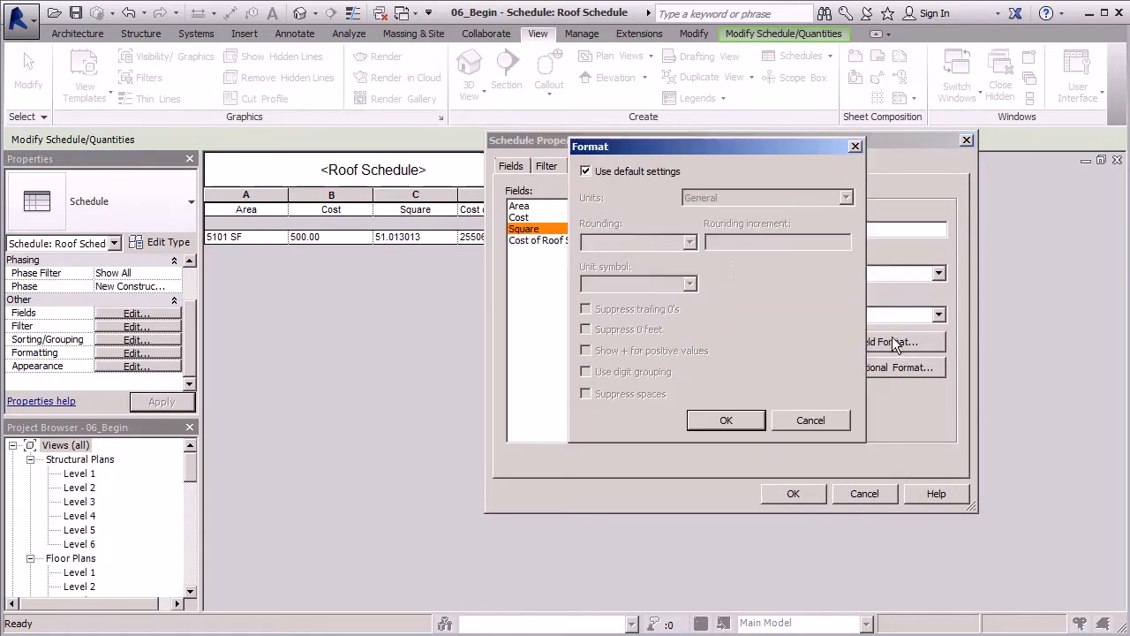
click(586, 170)
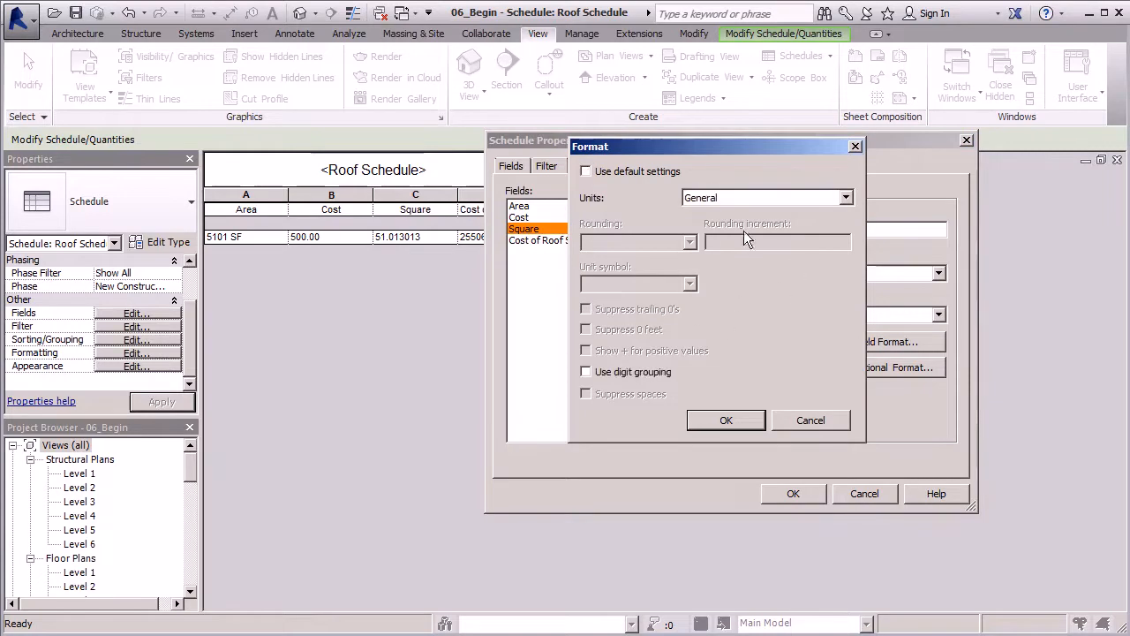
click(845, 200)
click(726, 228)
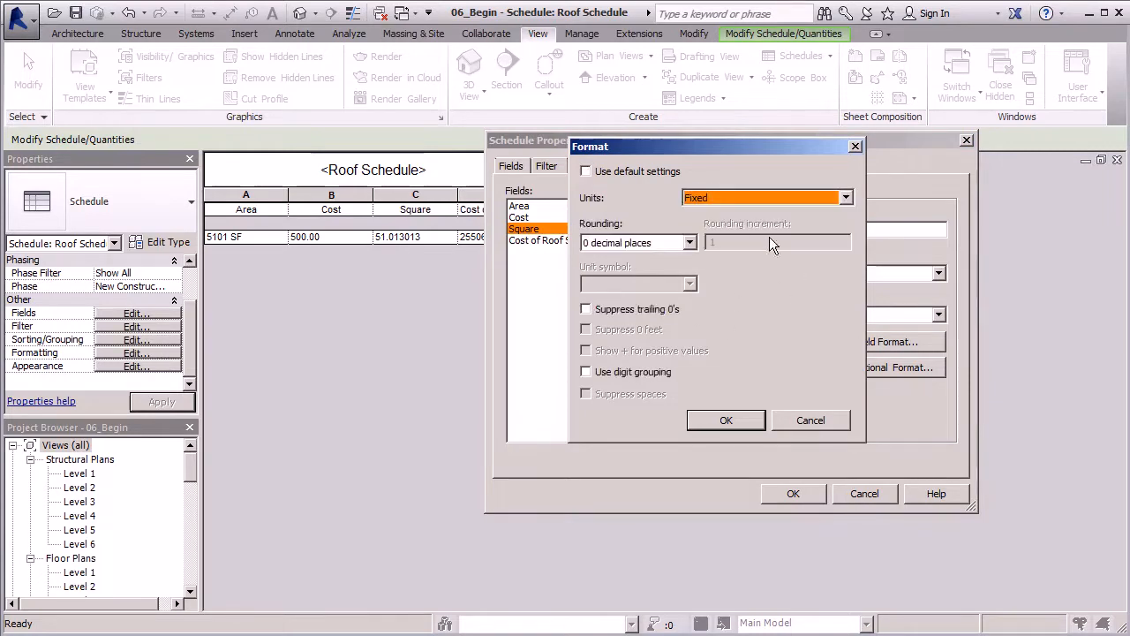
click(678, 245)
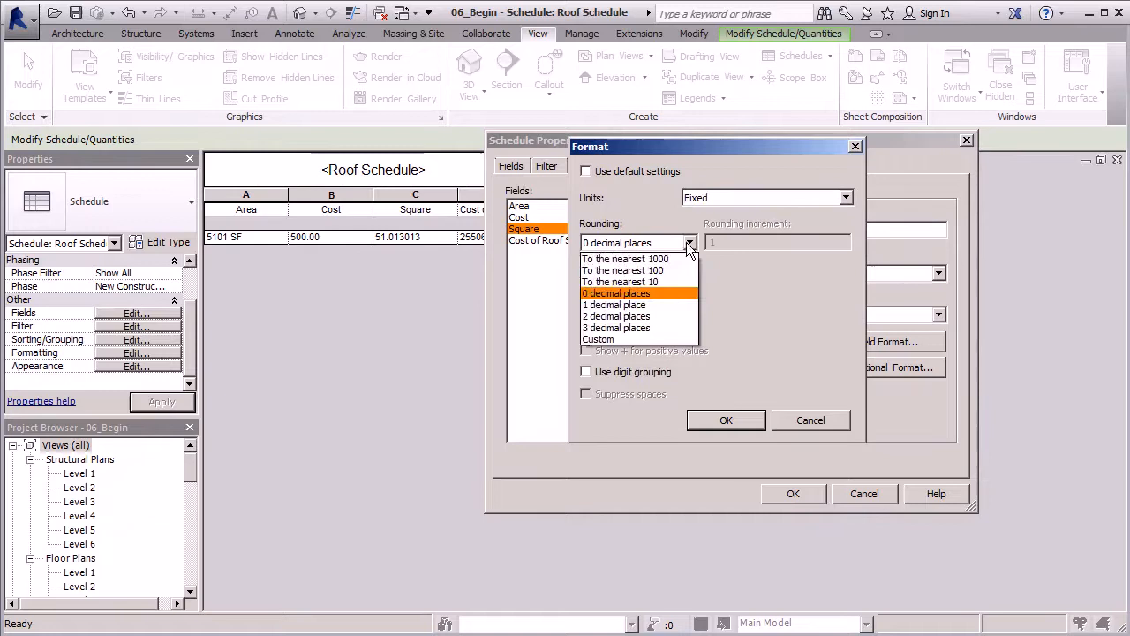
click(631, 309)
key(Return)
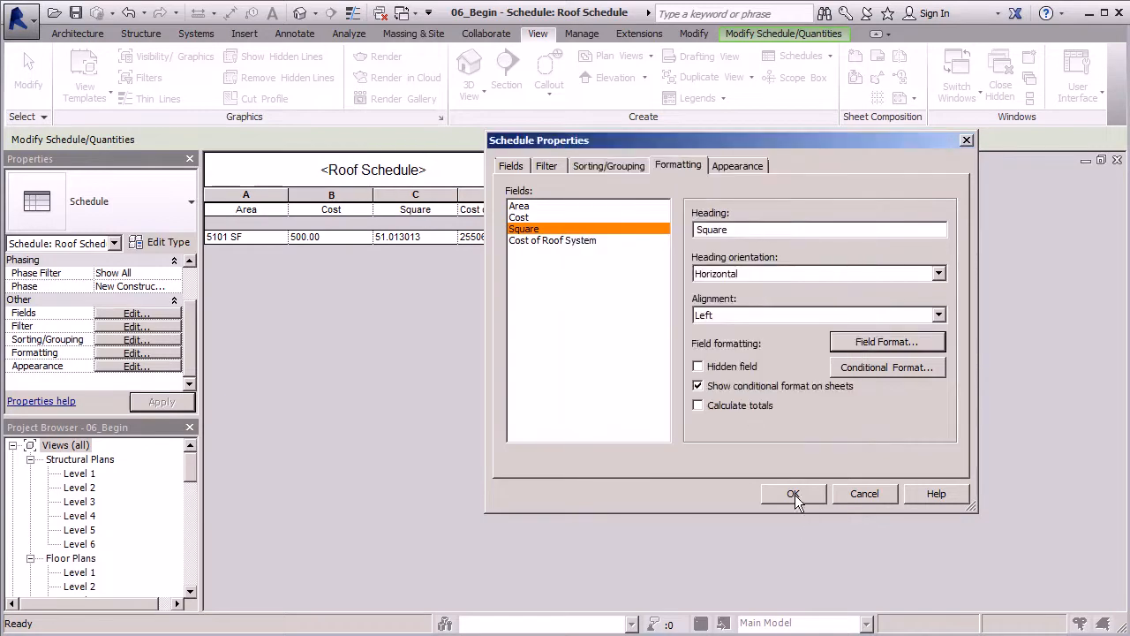
click(794, 493)
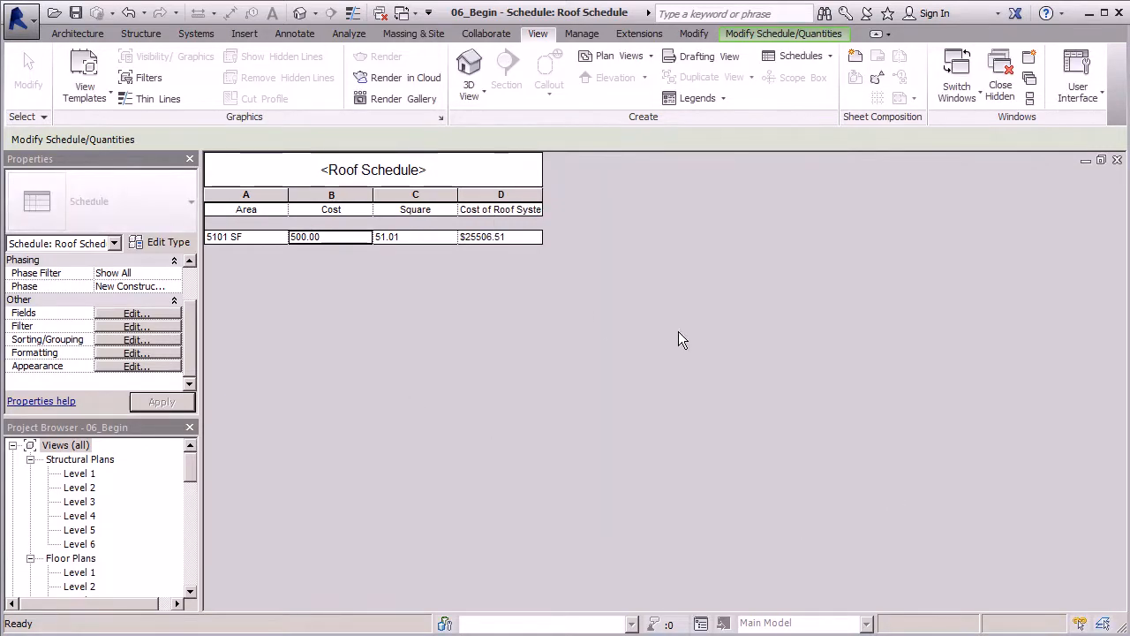
Open the Roof Schedule title for editing
click(525, 177)
click(443, 169)
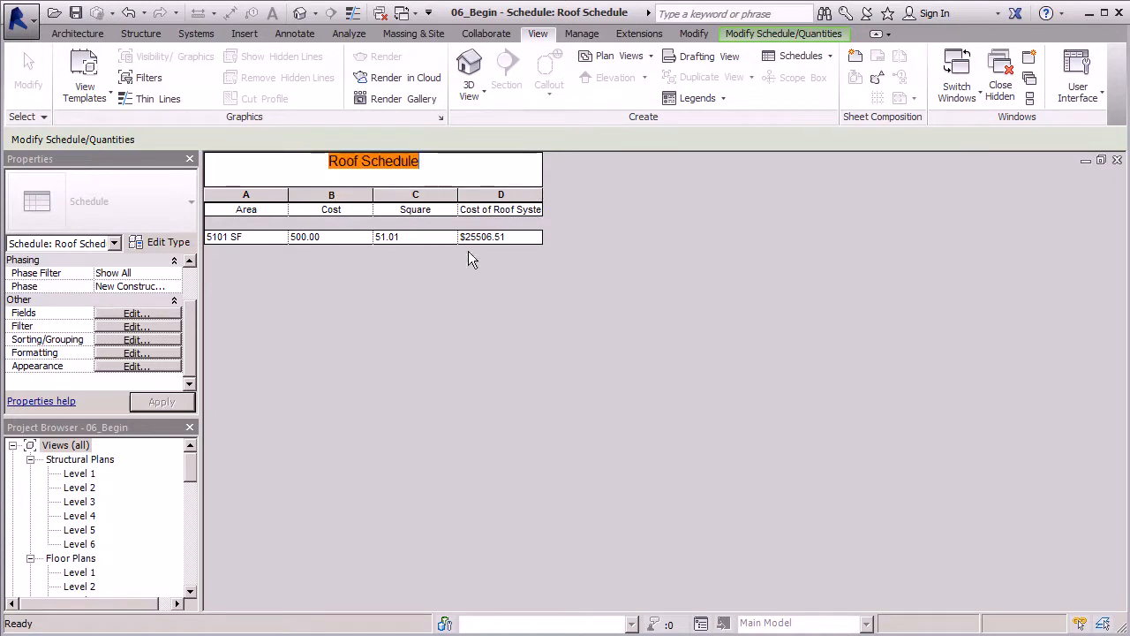
click(627, 212)
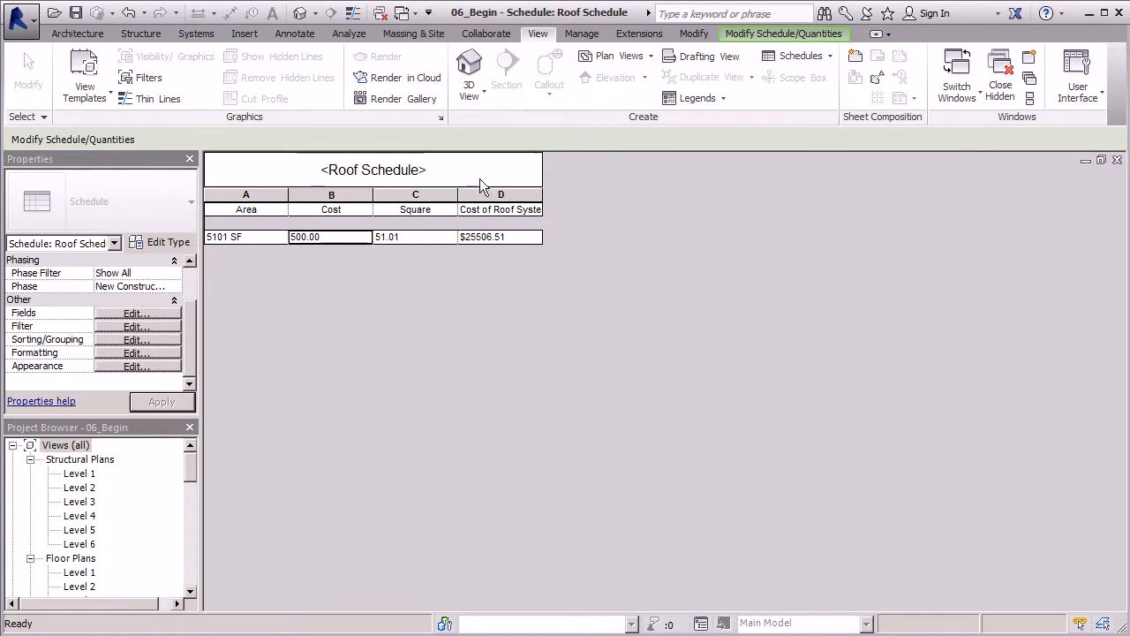
double_click(375, 164)
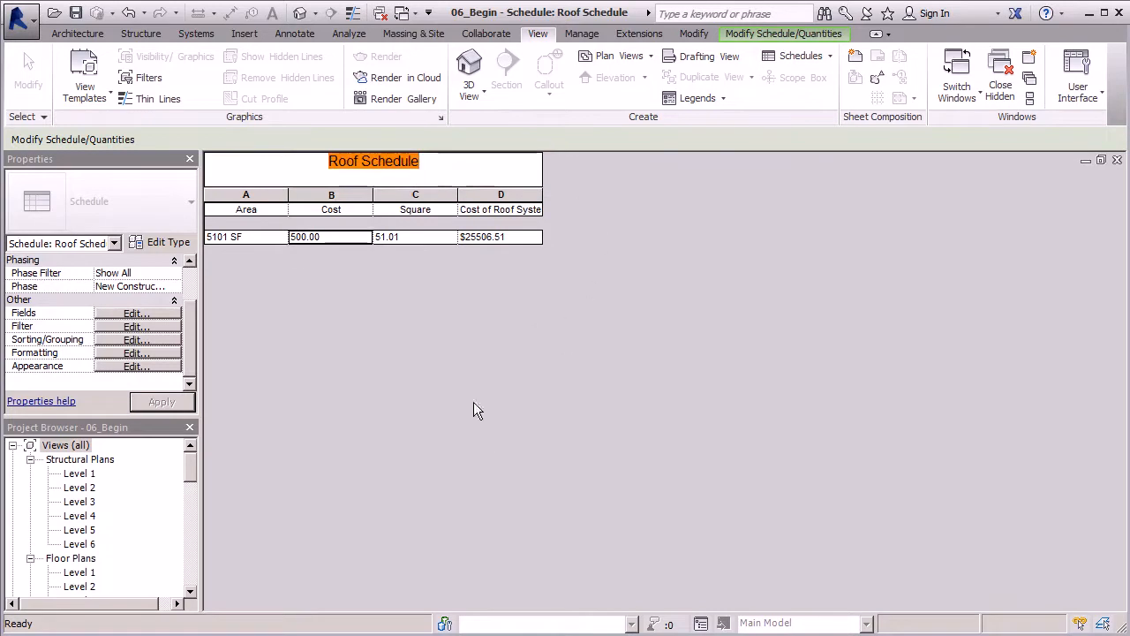